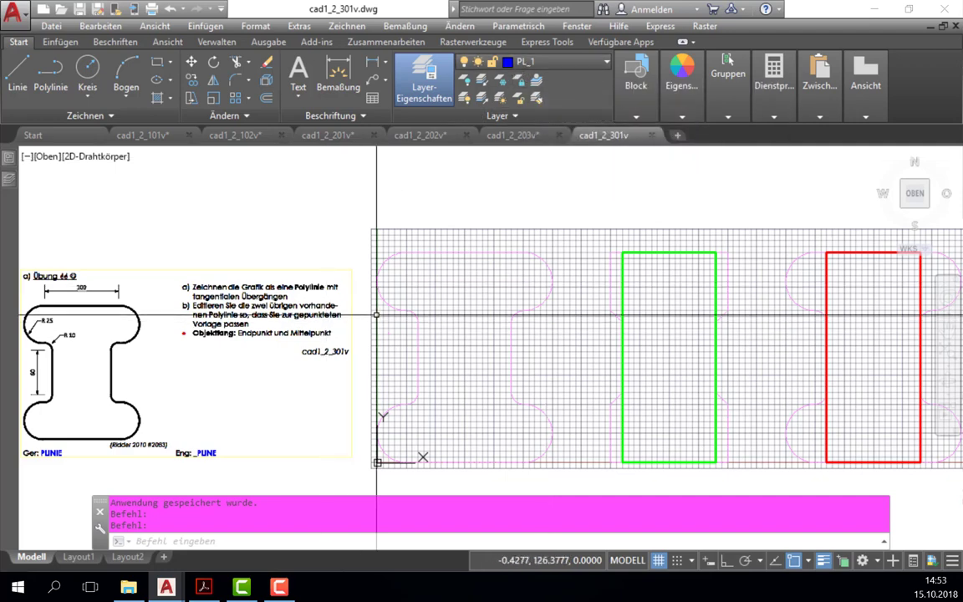
Switch off the background grid with F7 so the dotted templates show on plain white
scroll(429, 279, up, 2)
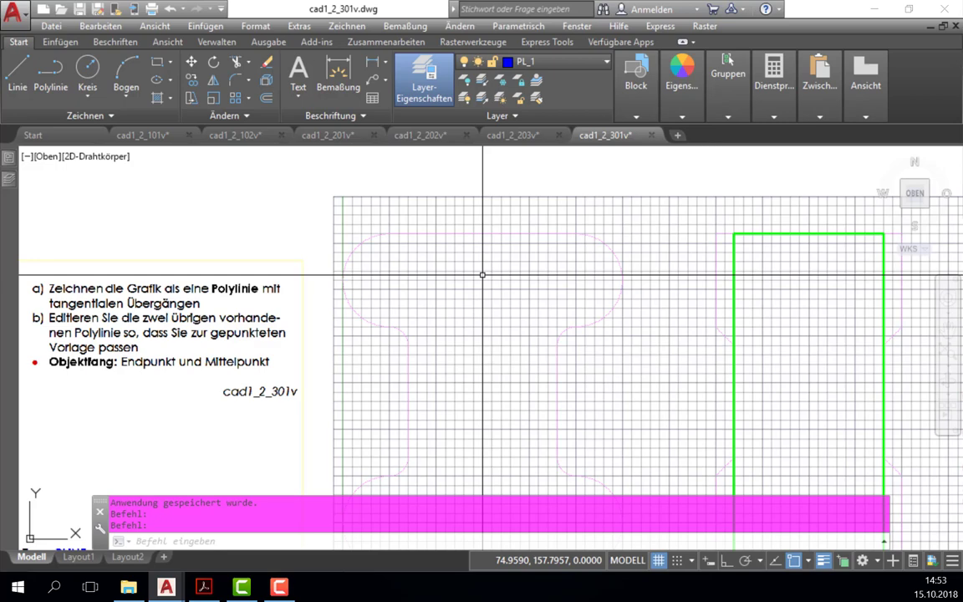
key(F7)
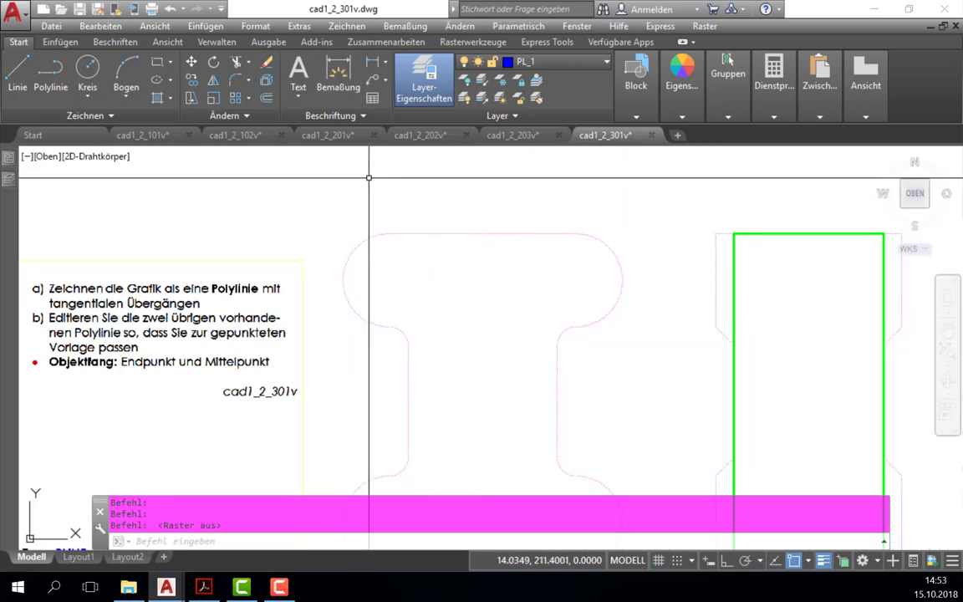
scroll(365, 216, down, 2)
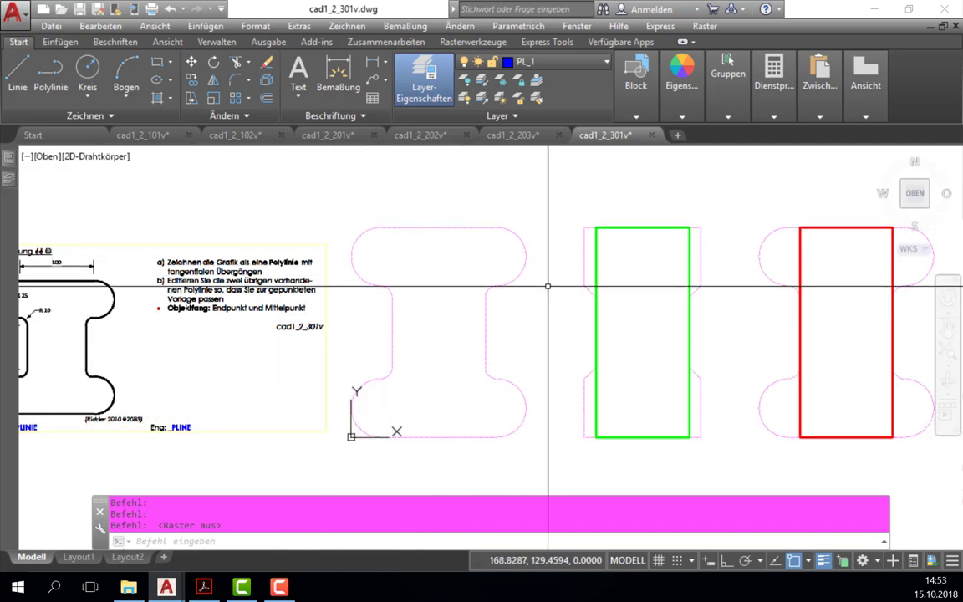
Change object snap from Perpendicular (Lotrecht) to Endpoint (Endpunkt)
click(807, 560)
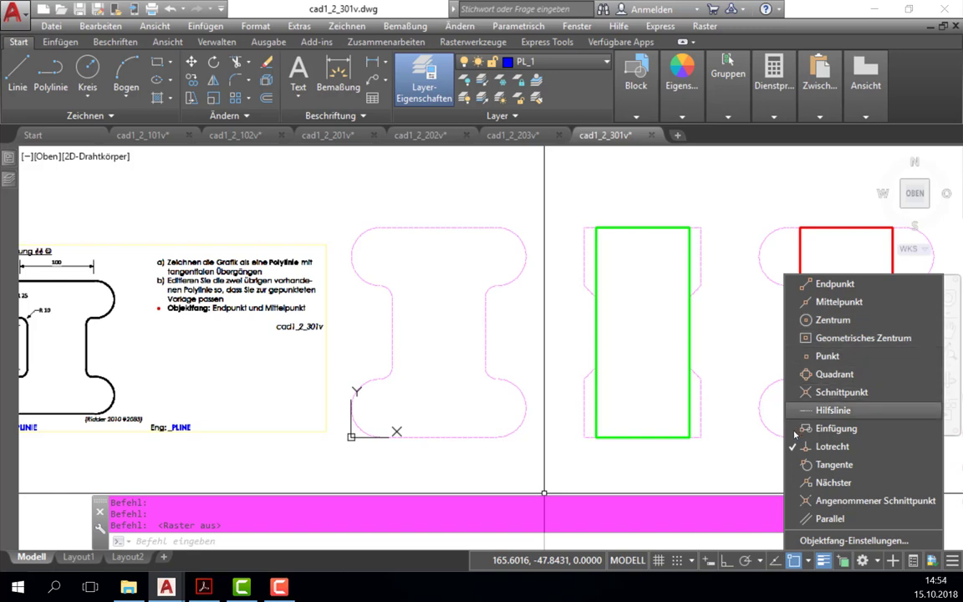
click(827, 447)
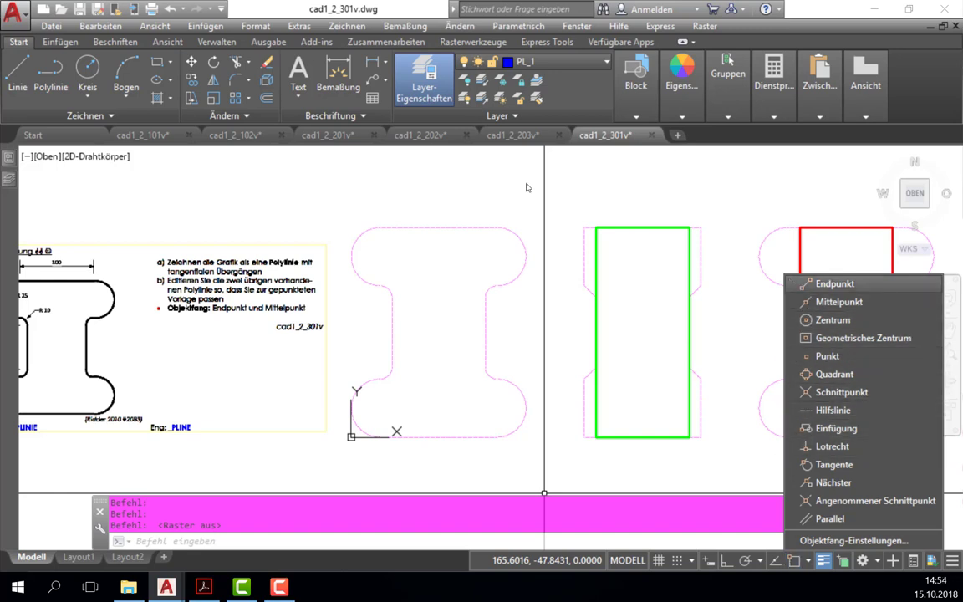
click(827, 283)
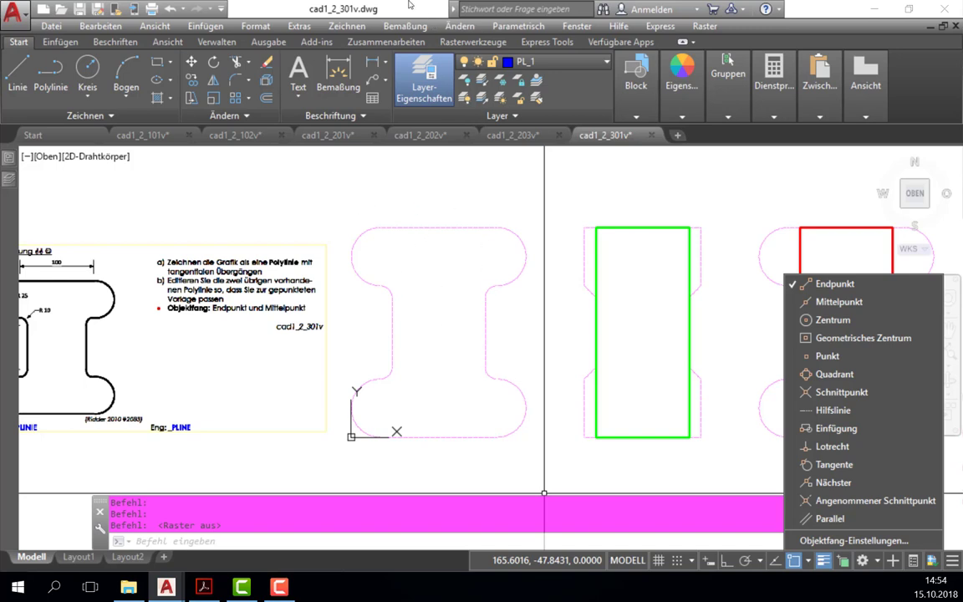
click(247, 5)
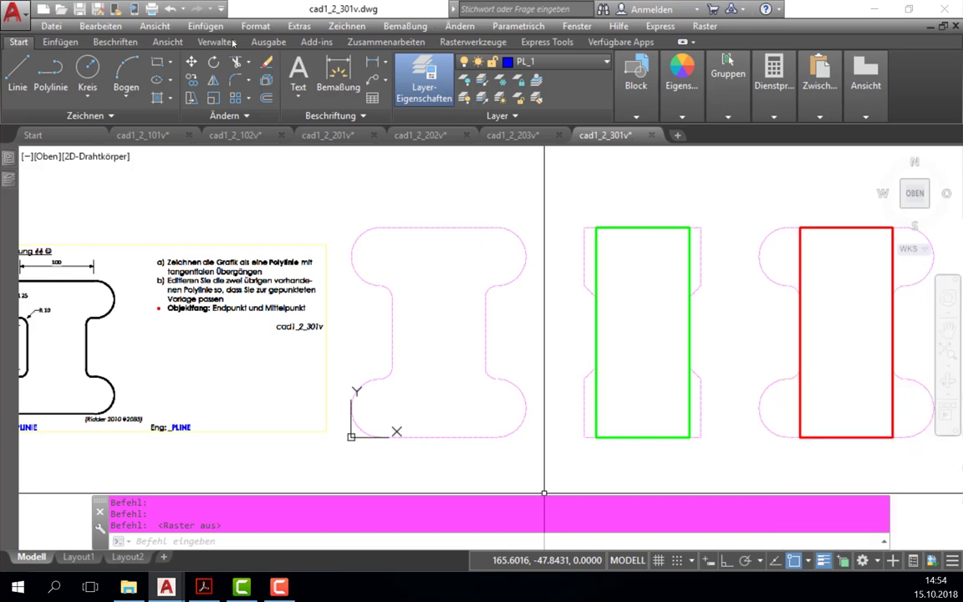
Start a polyline along the left template's top edge, from its top-left to top-right endpoint
click(51, 74)
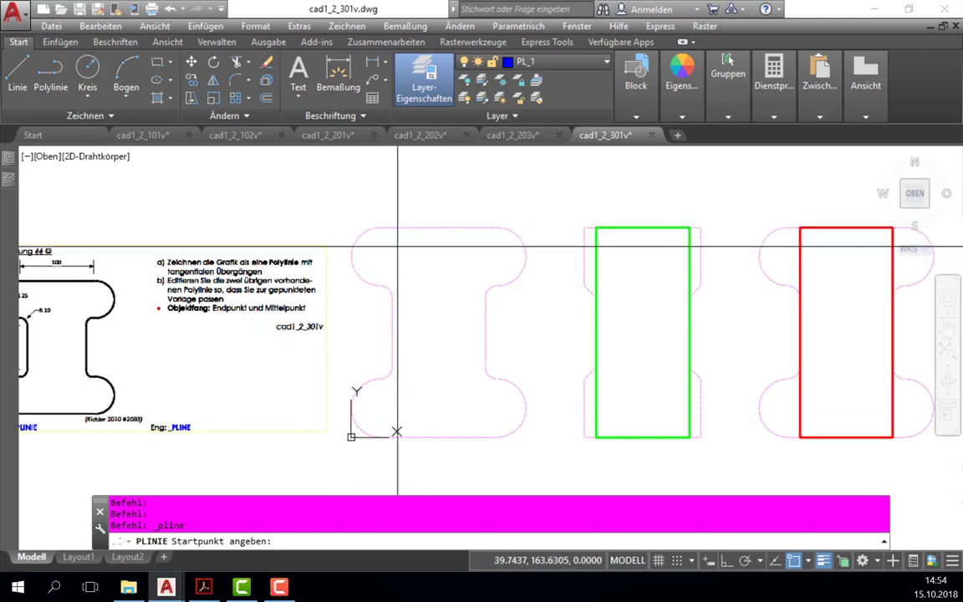
click(380, 228)
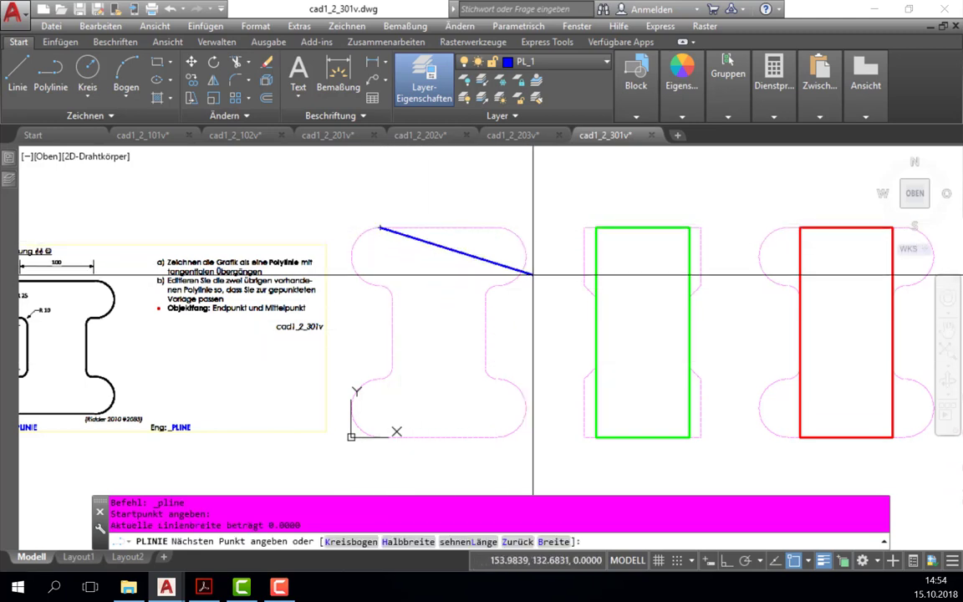
click(497, 228)
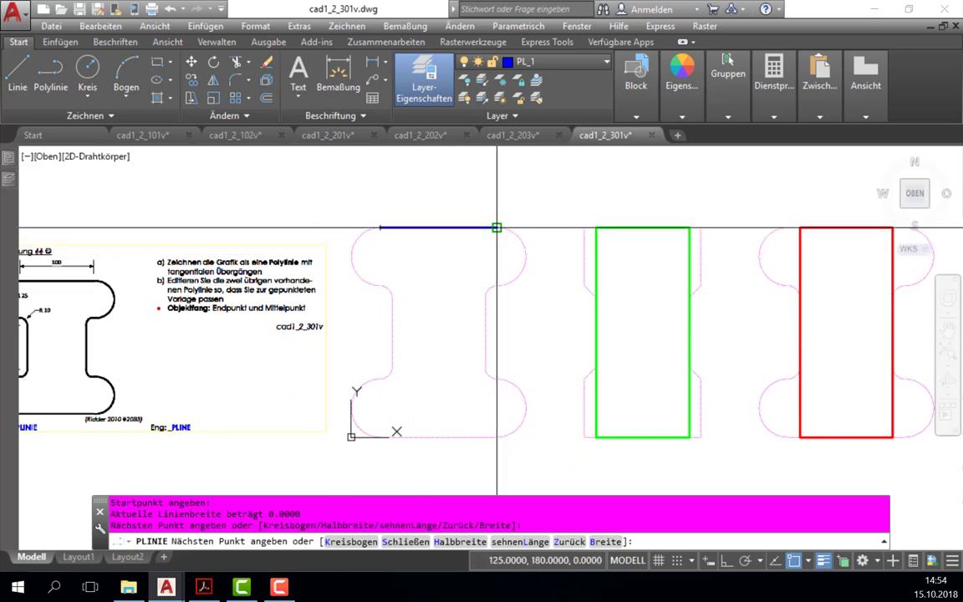
scroll(481, 274, up, 4)
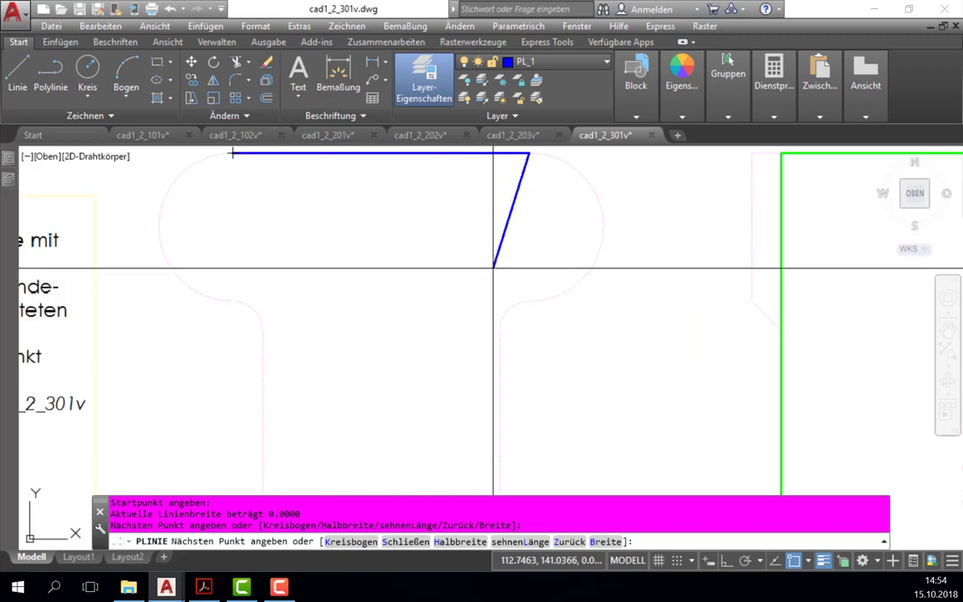
middle_drag(493, 268, 527, 385)
scroll(606, 304, down, 2)
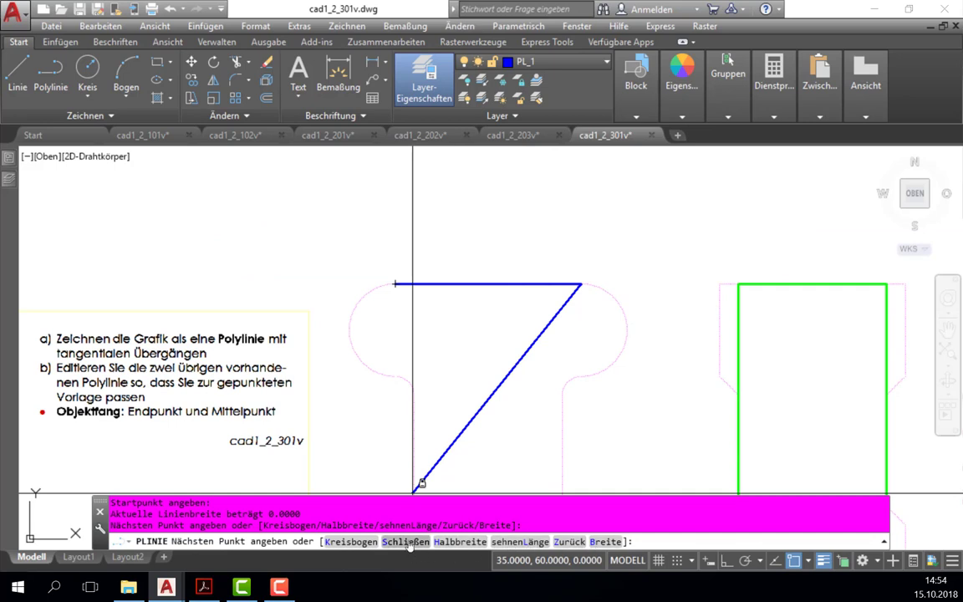
Add arcs for the rounded upper-right lobe and the small waist fillet, then return to line segments
click(346, 542)
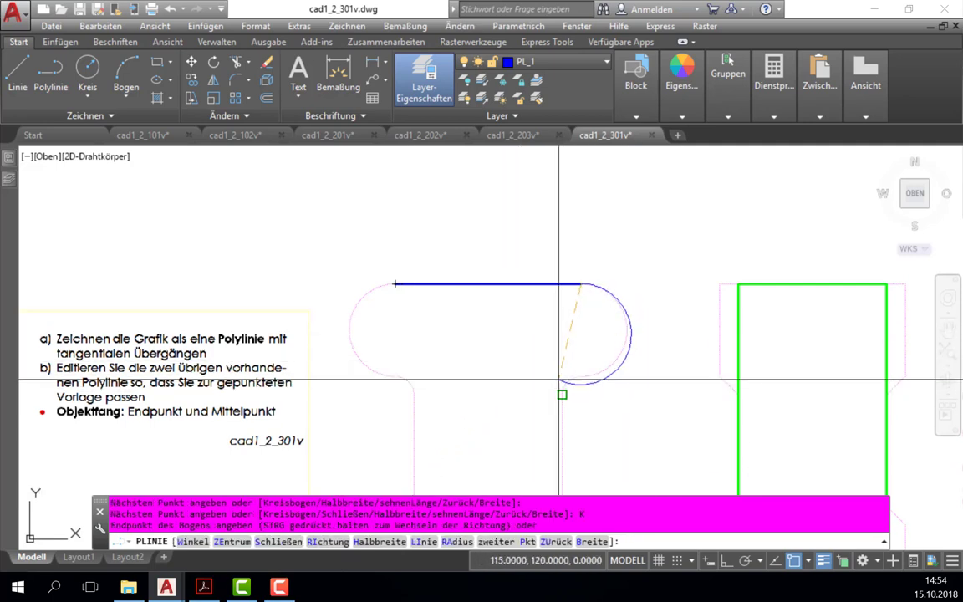
scroll(582, 386, up, 2)
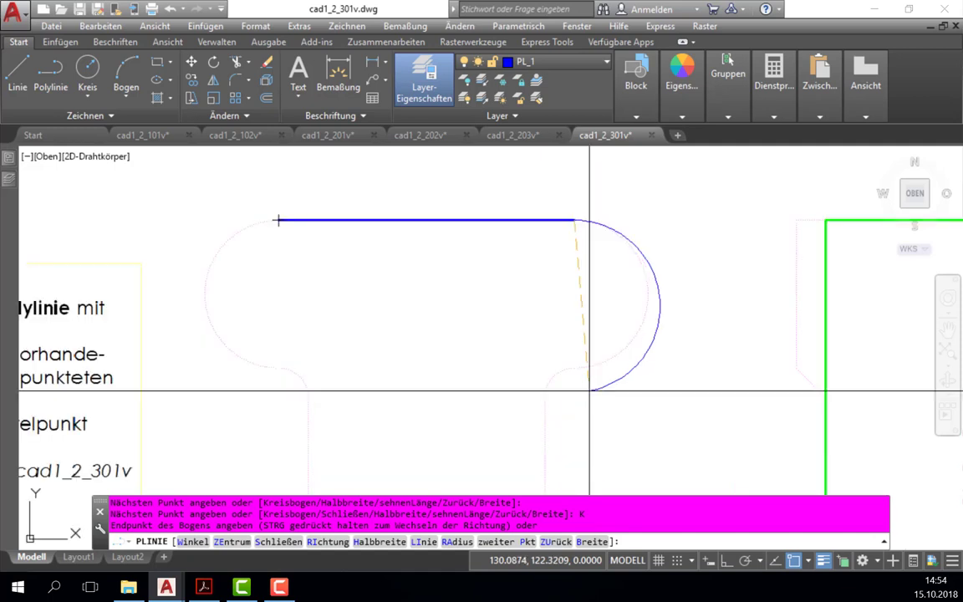
scroll(580, 393, up, 2)
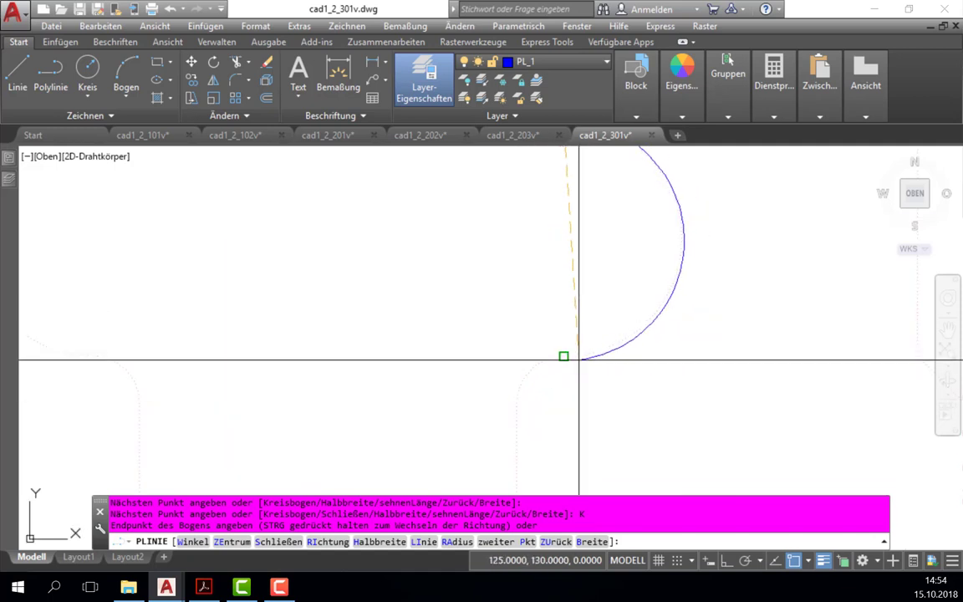
click(564, 356)
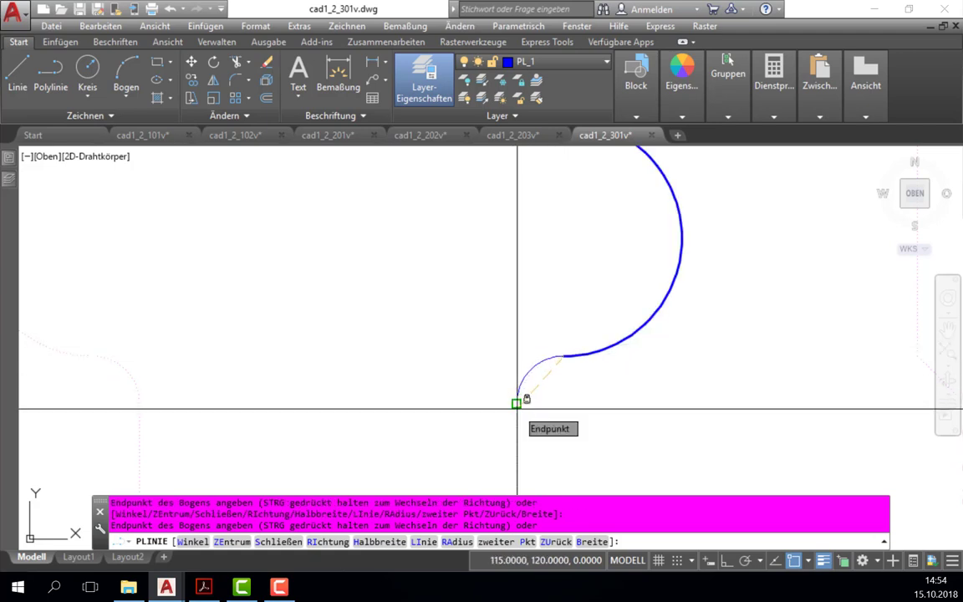
click(515, 403)
scroll(630, 449, down, 5)
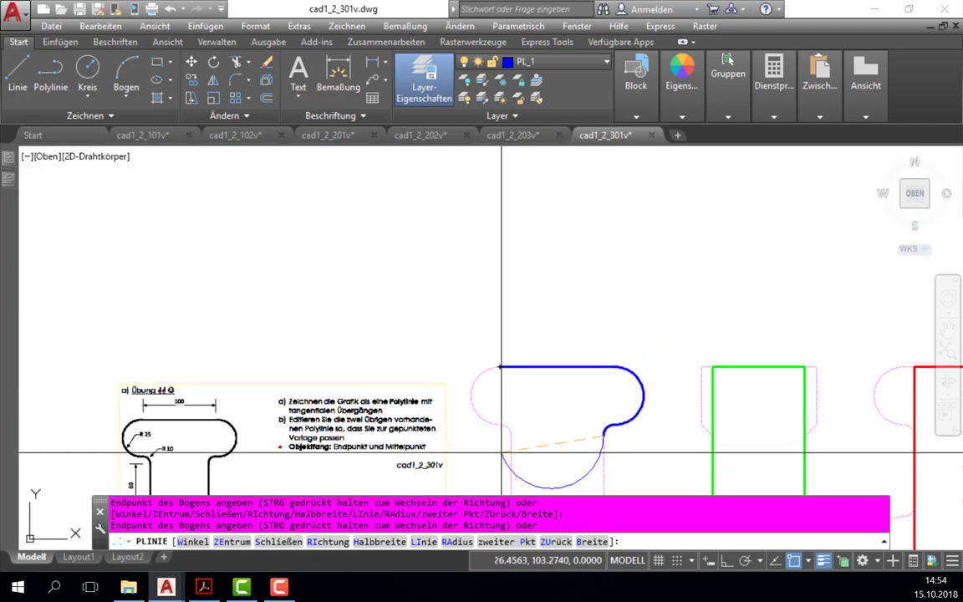
middle_drag(650, 437, 619, 316)
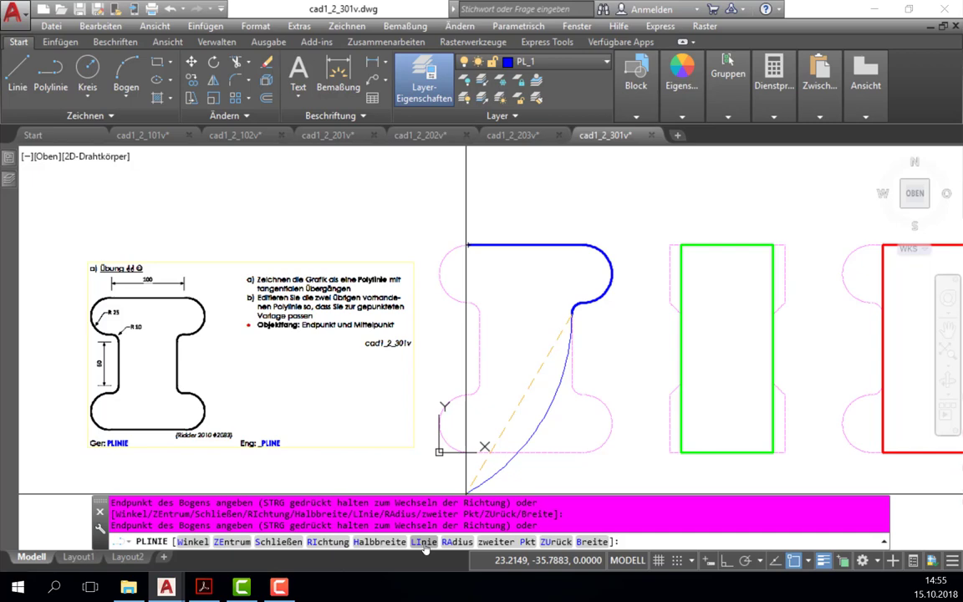
click(425, 544)
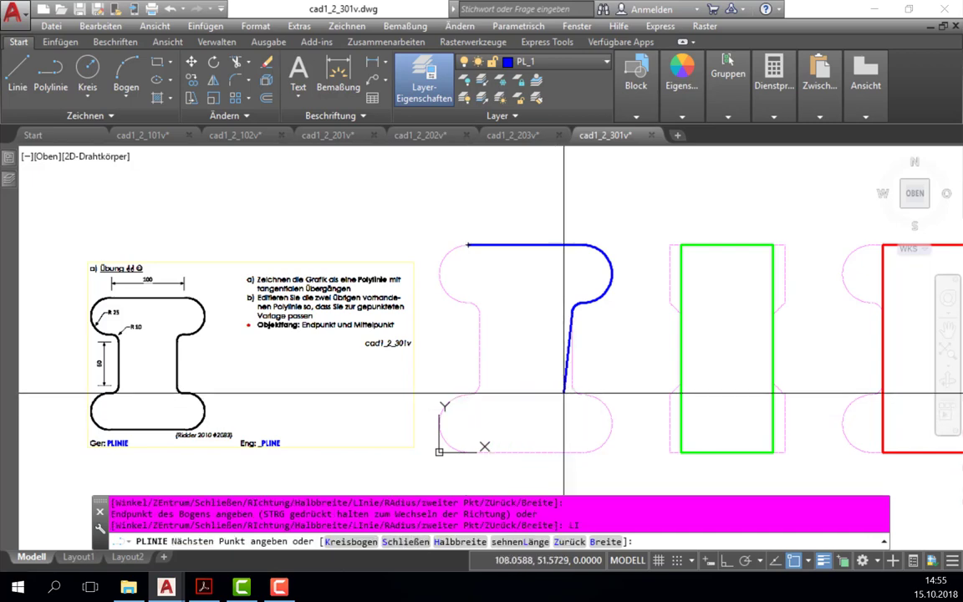
Add the lower waist fillet arc, the lower-right lobe arc and the straight bottom edge
scroll(582, 453, up, 4)
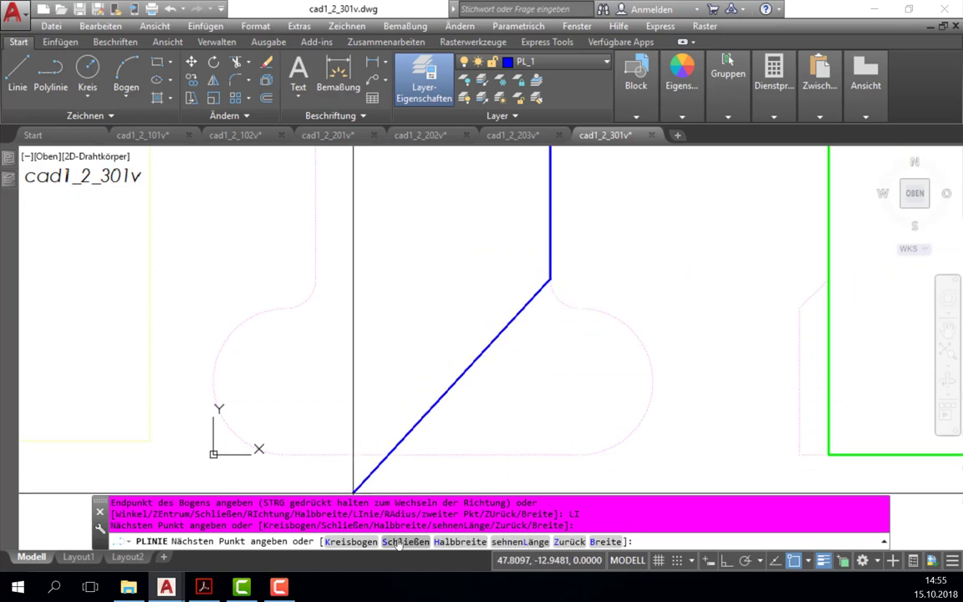
click(351, 541)
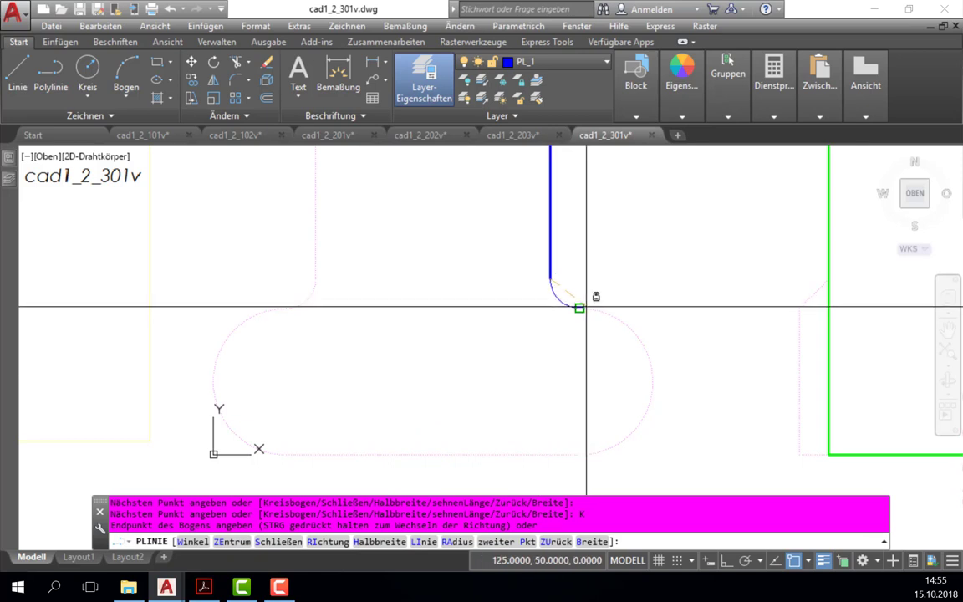
click(579, 307)
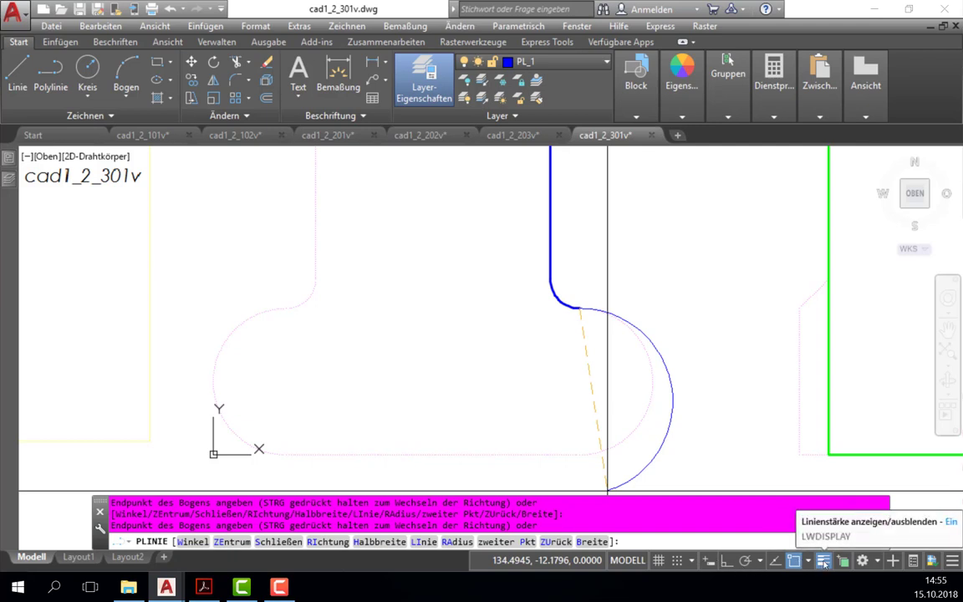
scroll(568, 396, down, 2)
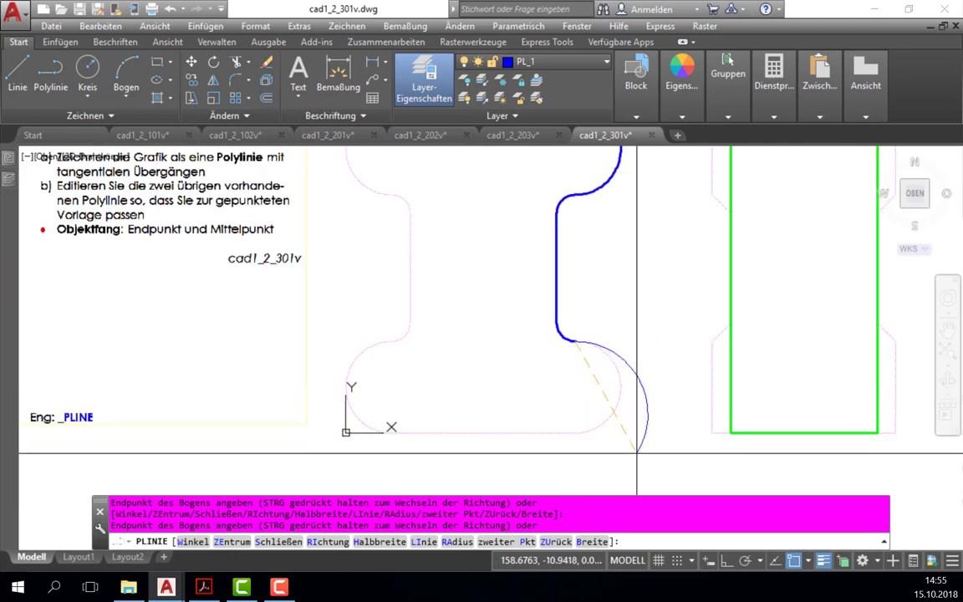
click(575, 432)
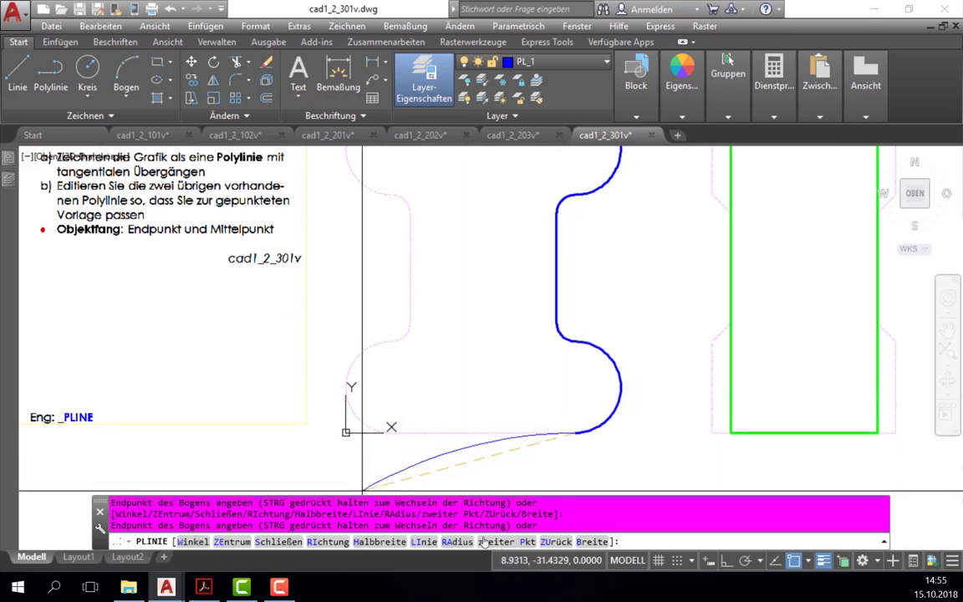
click(423, 542)
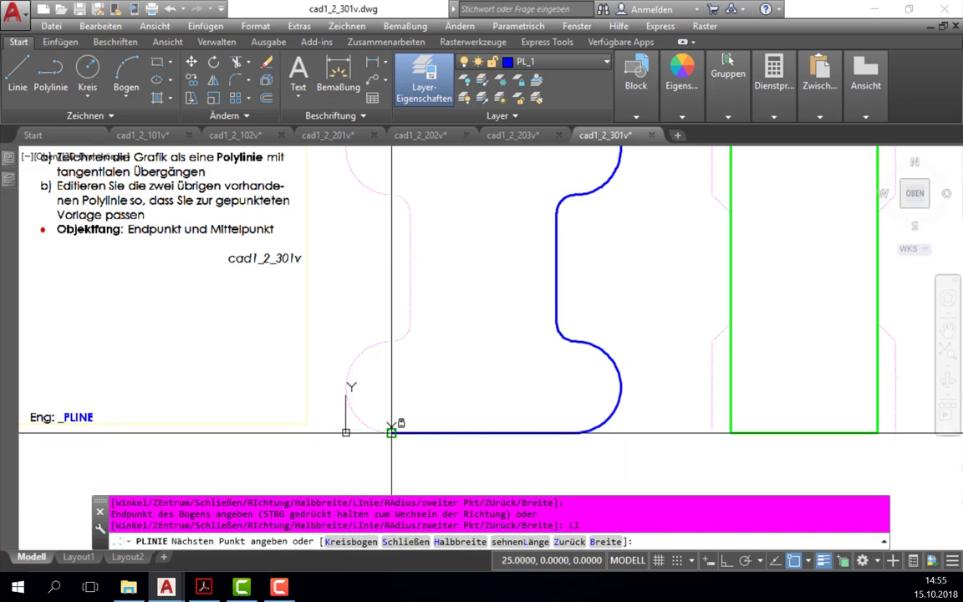
click(391, 432)
Add the lower-left lobe and left waist fillet arcs and the left waist line, then close the polyline
click(351, 542)
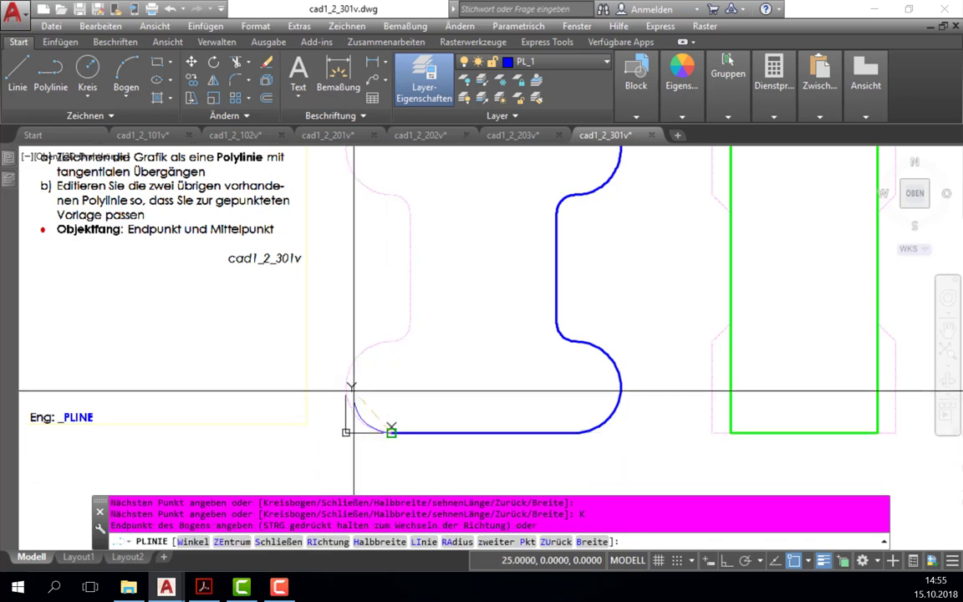
click(392, 339)
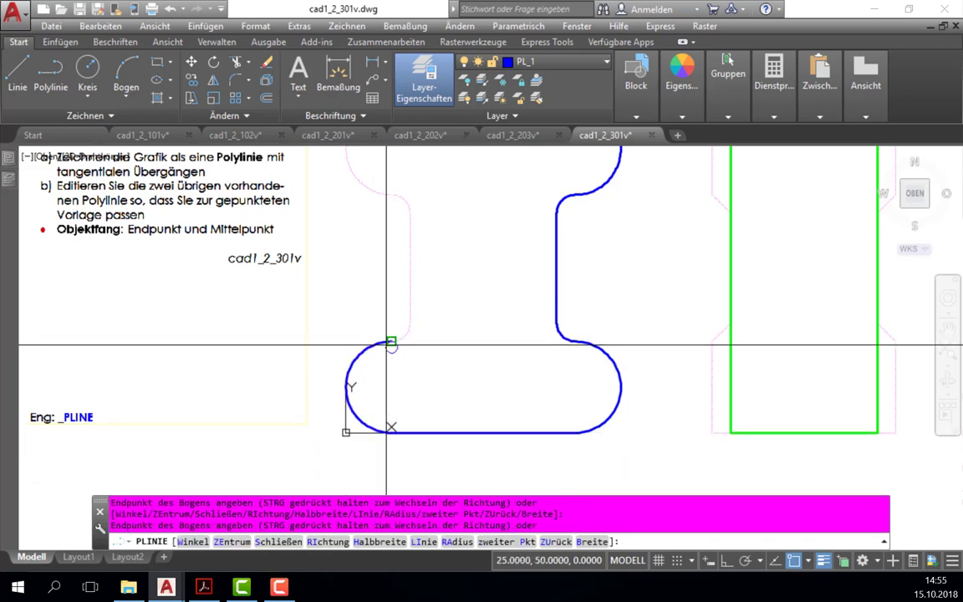
click(412, 325)
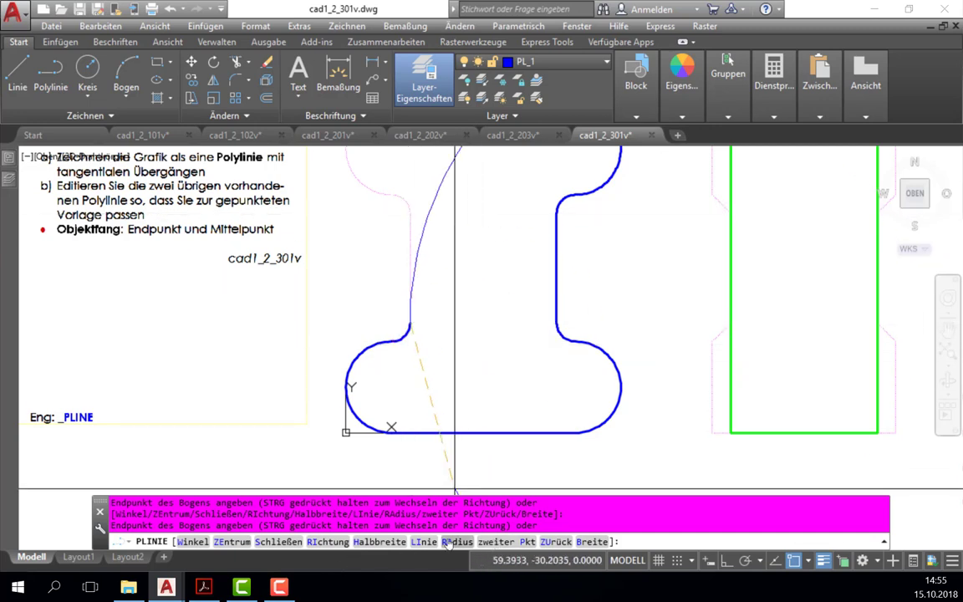
click(423, 542)
click(410, 212)
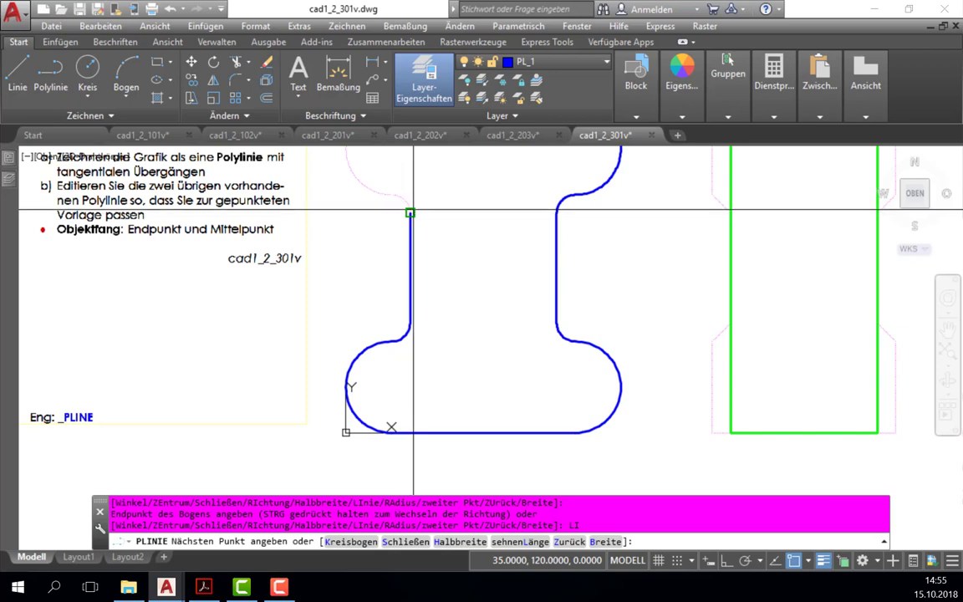
text(k)
key(Return)
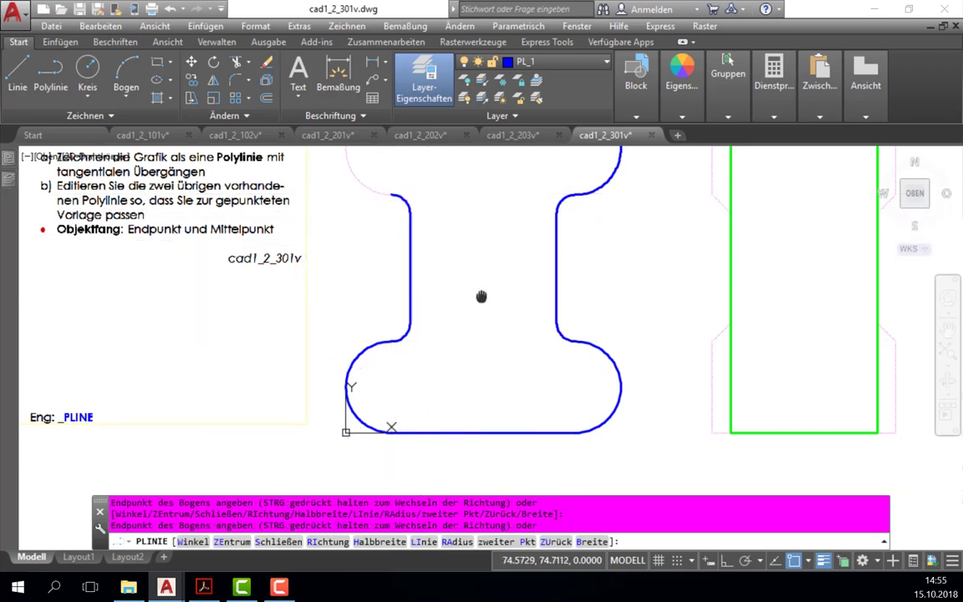
middle_drag(484, 294, 540, 407)
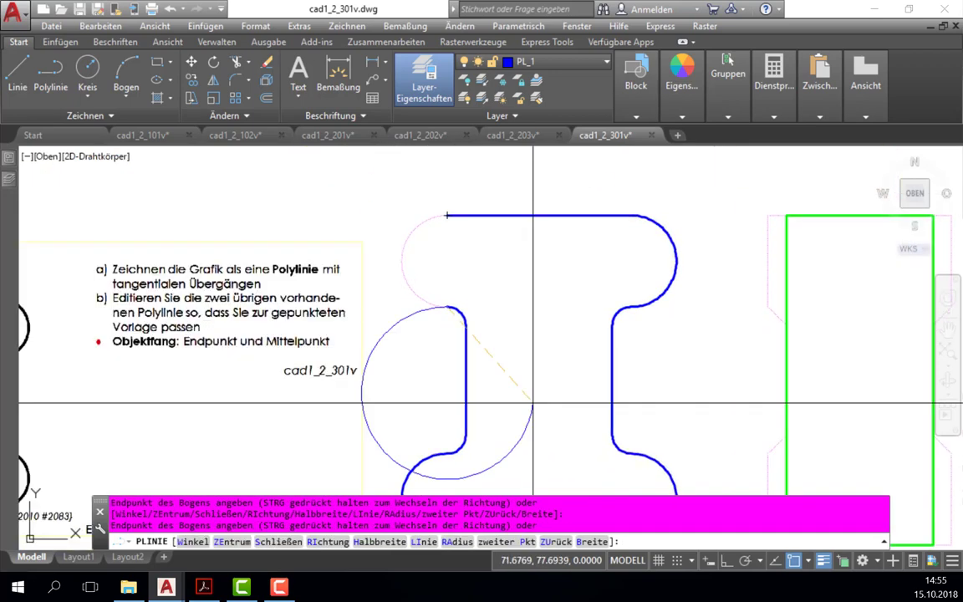
click(278, 541)
scroll(357, 326, down, 1)
scroll(347, 309, down, 2)
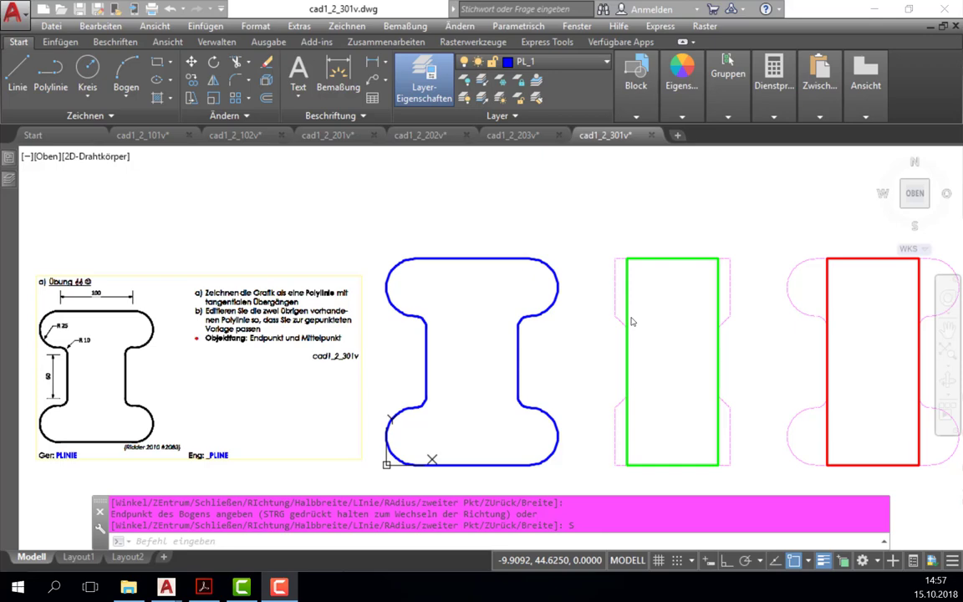
Grip-stretch the green rectangle's top-left corner up and outward, cancelling a stray top-edge move
middle_drag(656, 292, 656, 356)
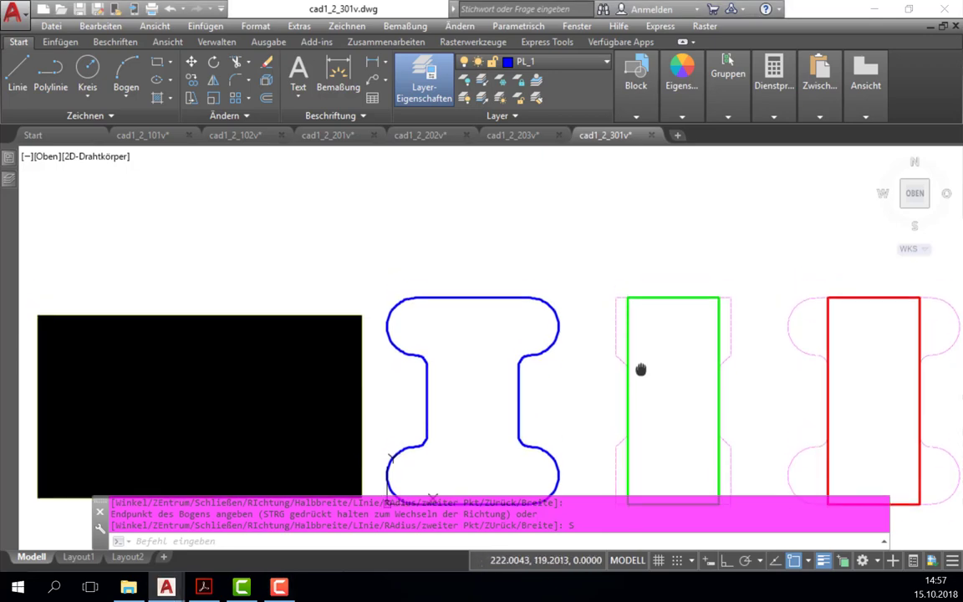
key(Escape)
click(651, 323)
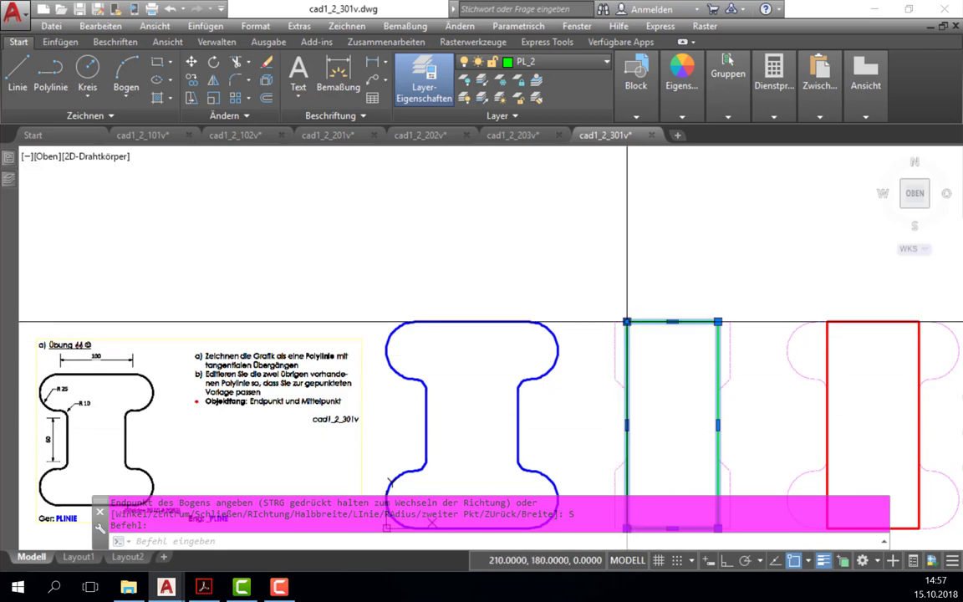
click(627, 321)
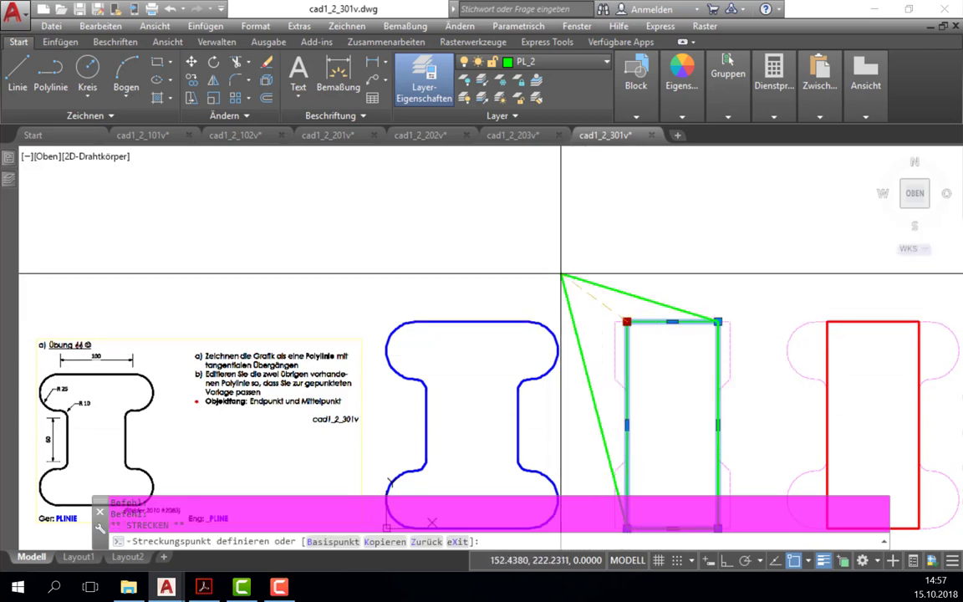
click(573, 254)
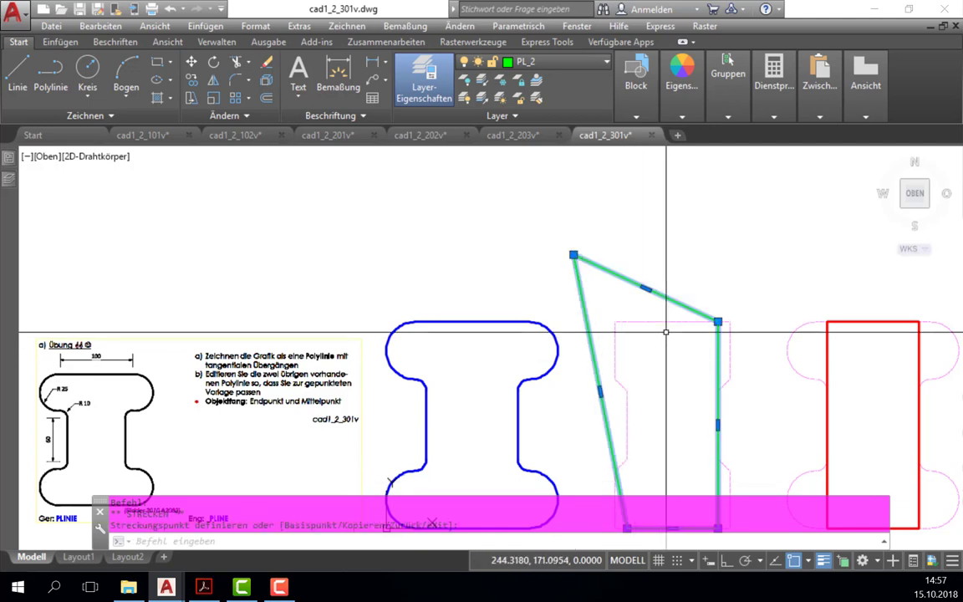
click(645, 288)
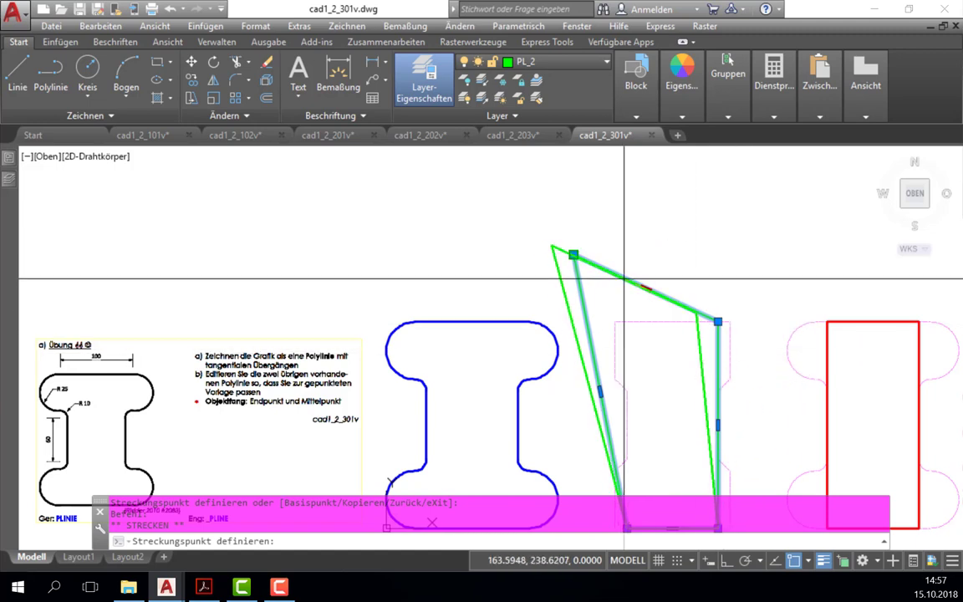
key(Escape)
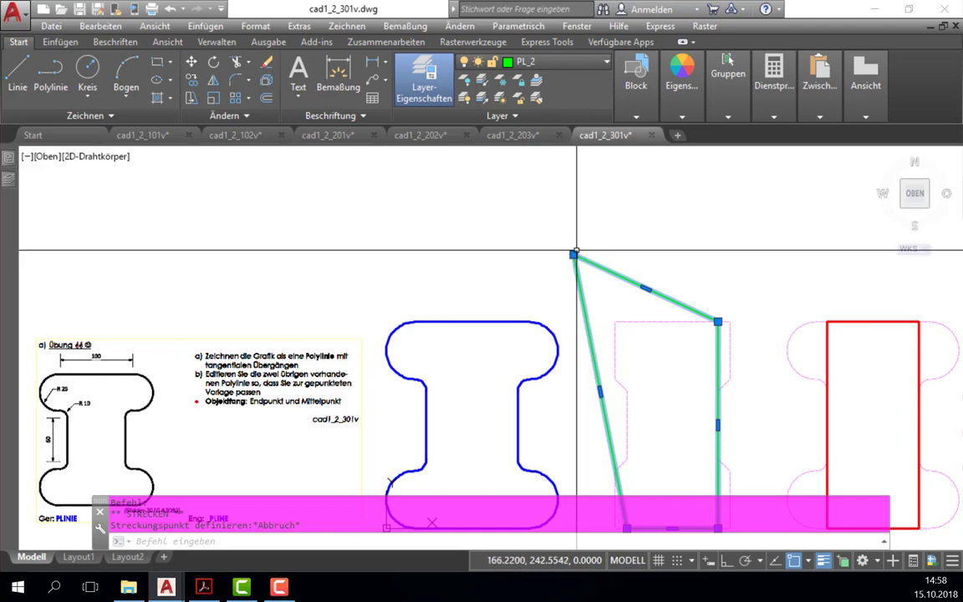
mouse_move(573, 254)
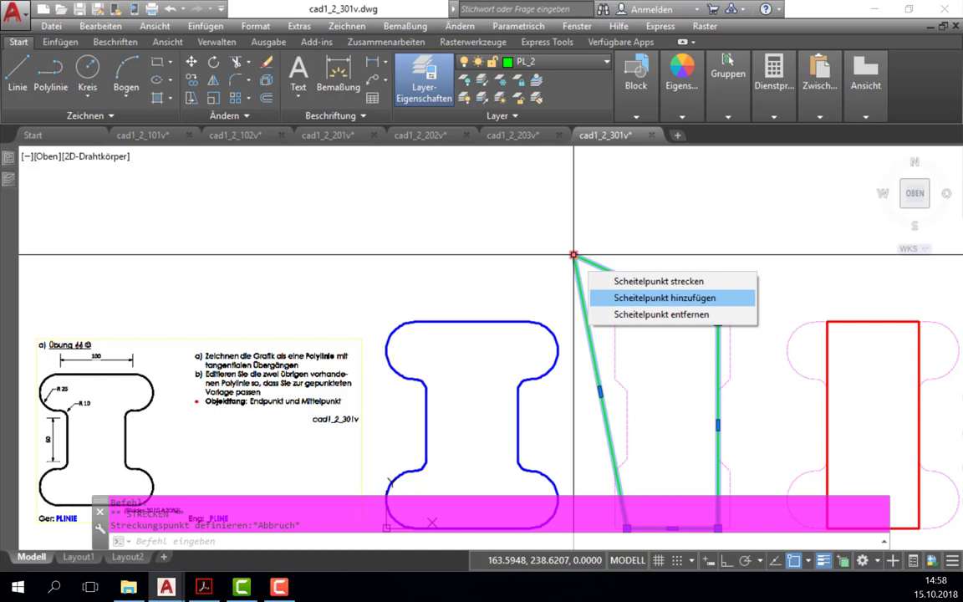
click(664, 297)
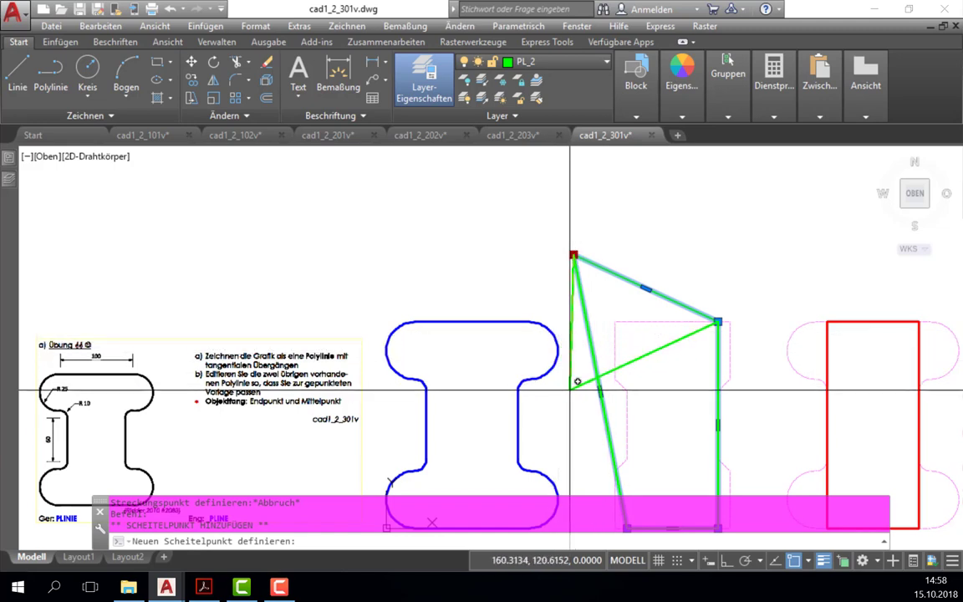
click(566, 392)
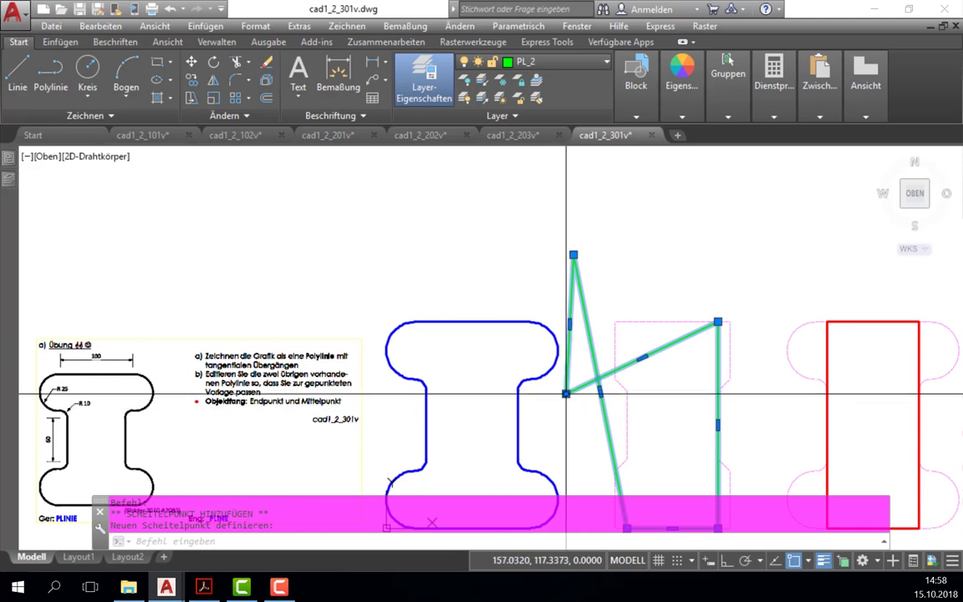
mouse_move(577, 382)
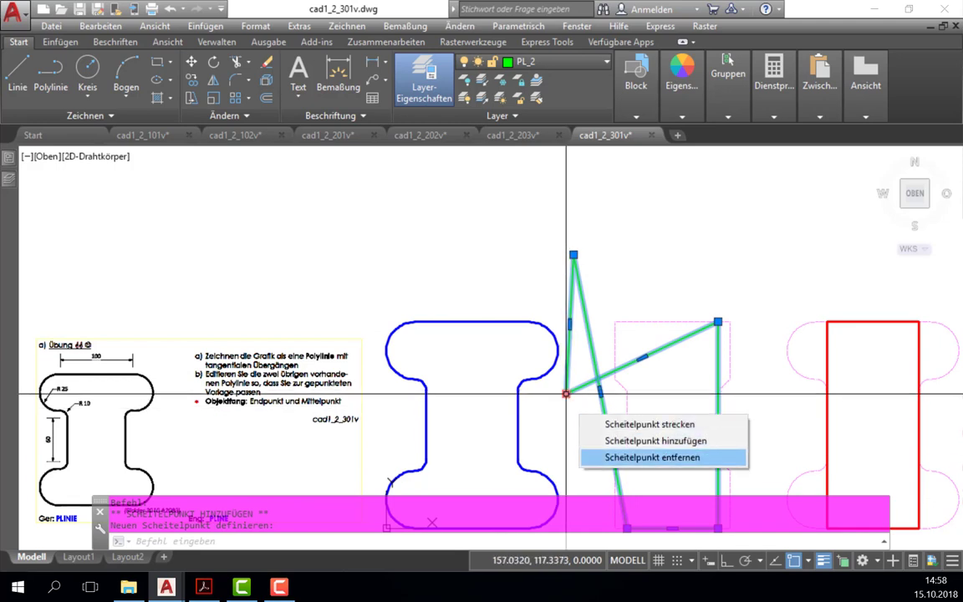
key(ctrl)
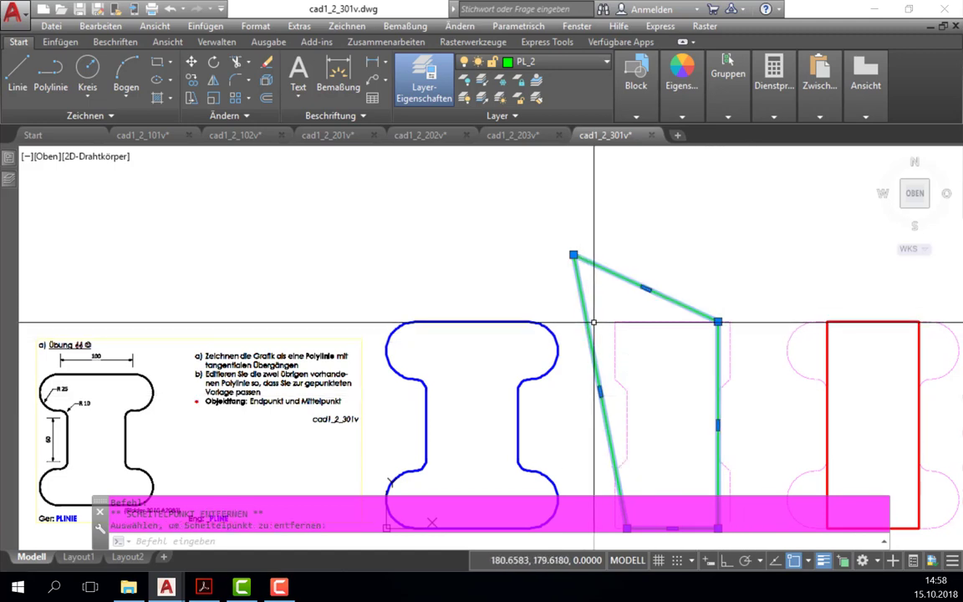
Drop the raised top-left corner onto the top line and move the top-right corner out to 300,180
scroll(673, 354, up, 3)
scroll(673, 355, up, 3)
mouse_move(673, 354)
middle_down()
mouse_move(636, 361)
mouse_move(436, 249)
middle_up()
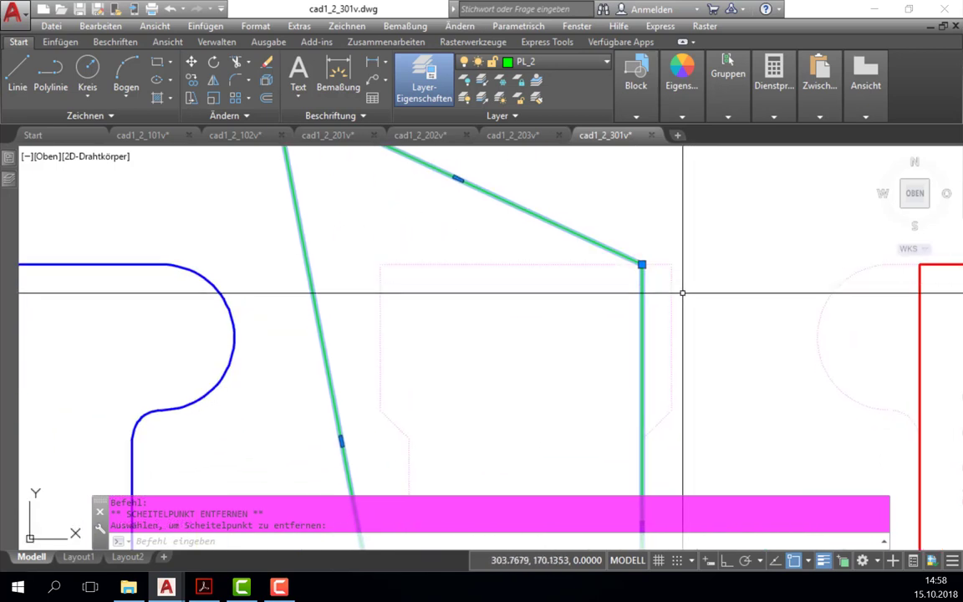
scroll(675, 303, down, 2)
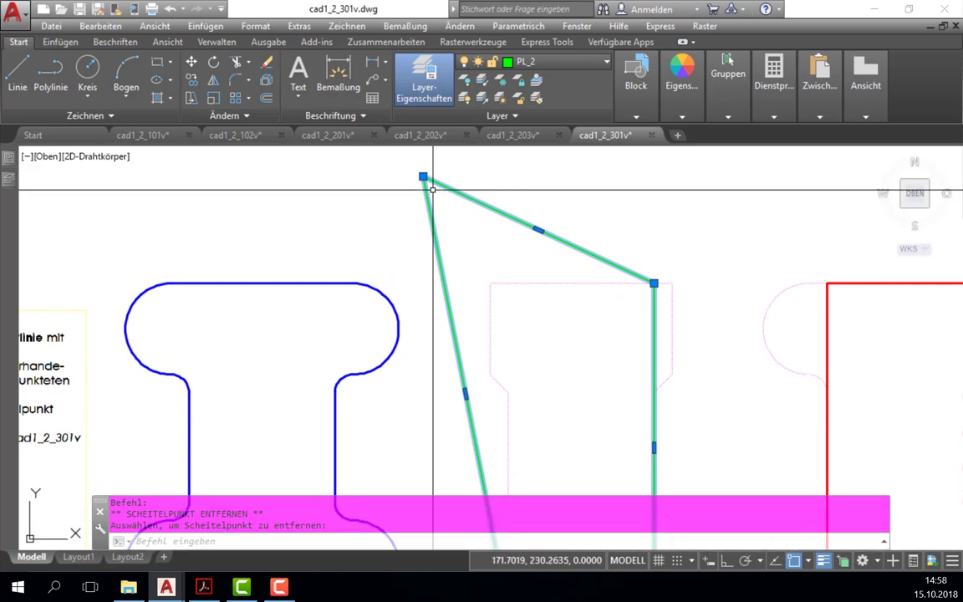
click(422, 176)
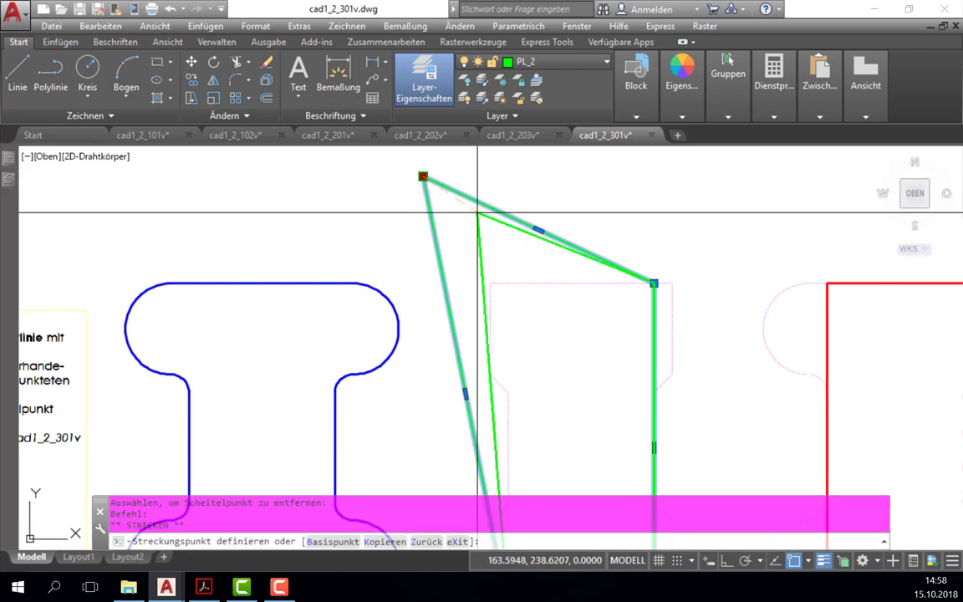
click(490, 284)
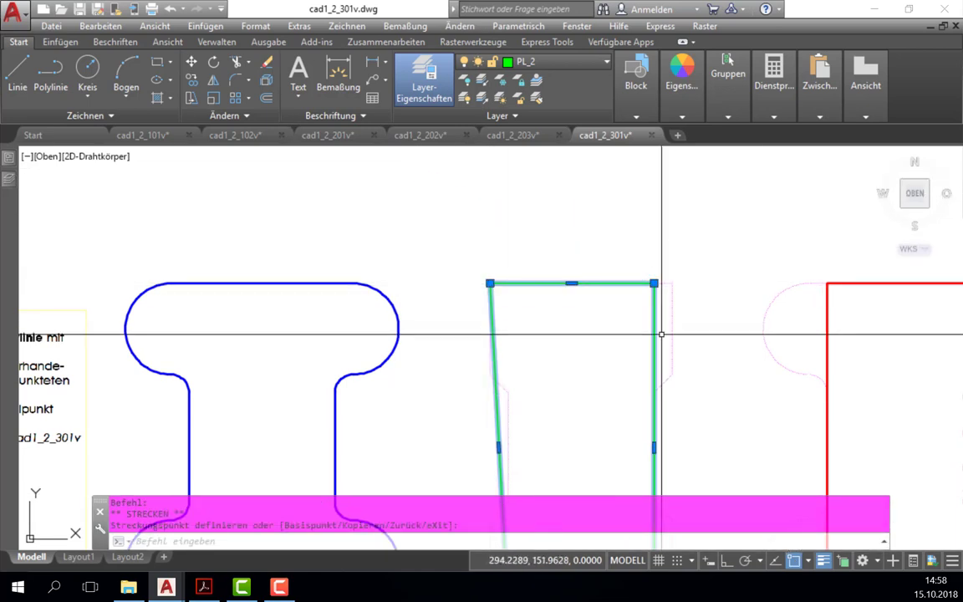
click(653, 284)
click(672, 284)
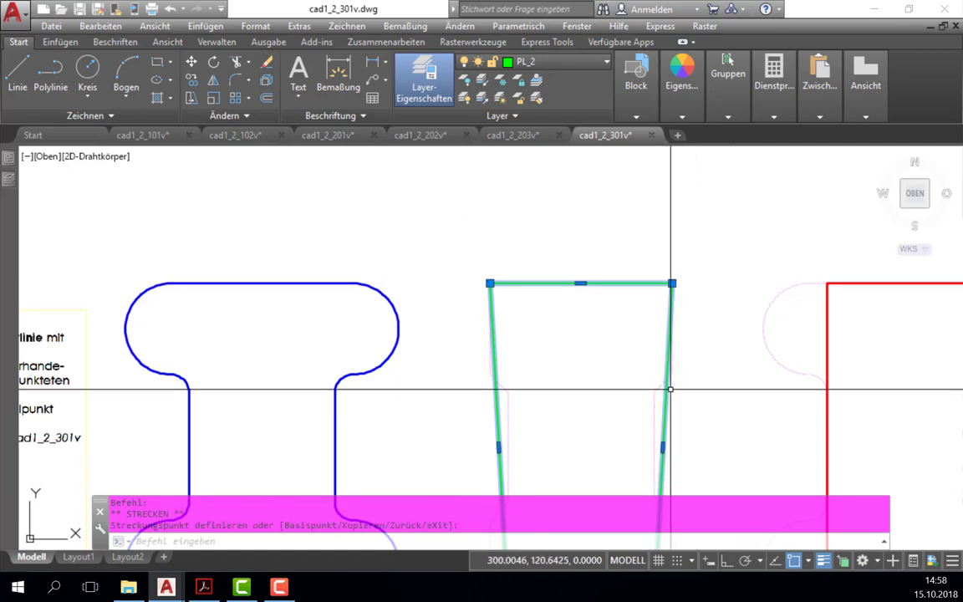
scroll(704, 429, down, 2)
middle_drag(704, 430, 676, 365)
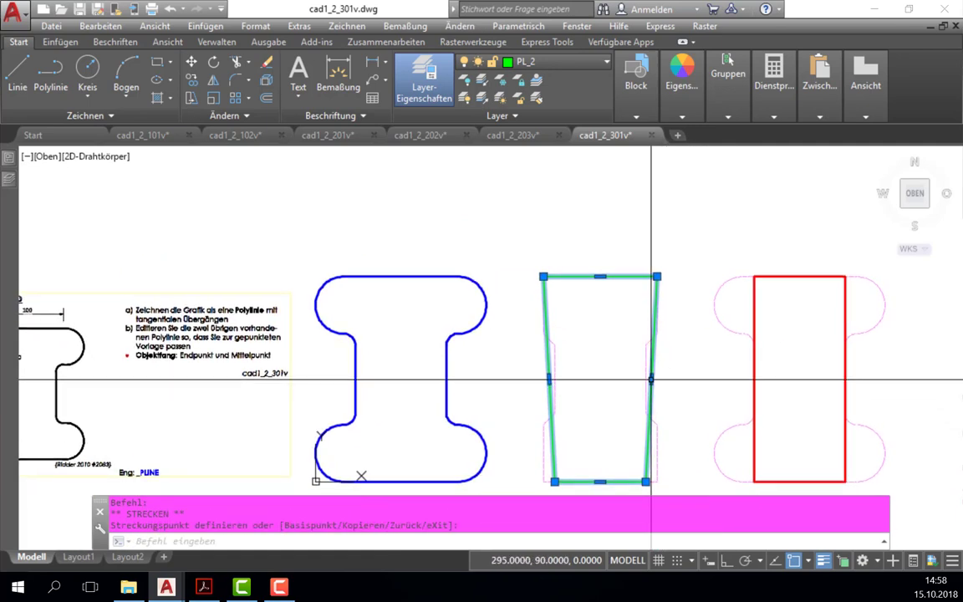
Add a vertex at 300,130 on the green right edge and bend the edge inward for the upper notch
click(651, 381)
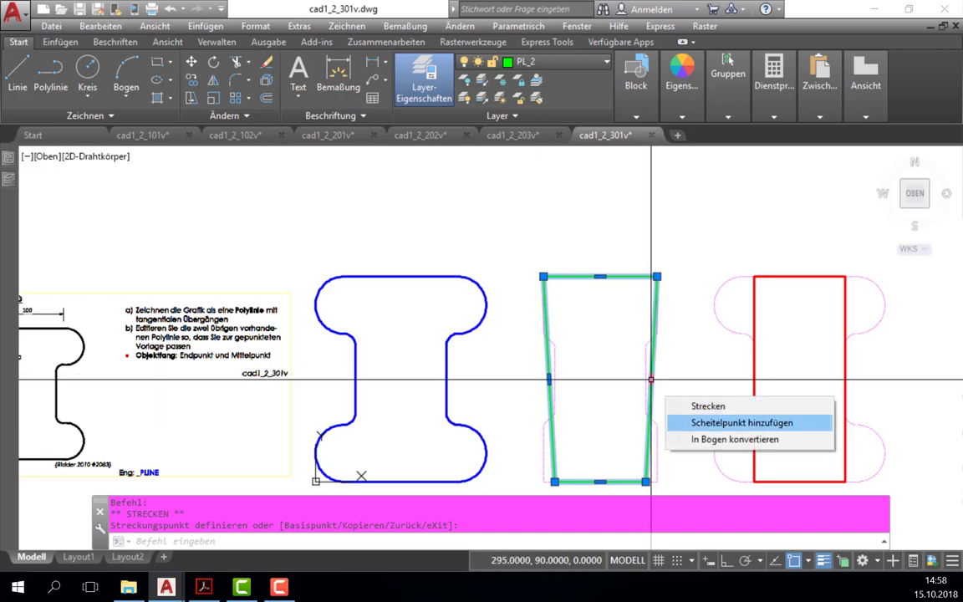
click(741, 422)
scroll(458, 219, up, 5)
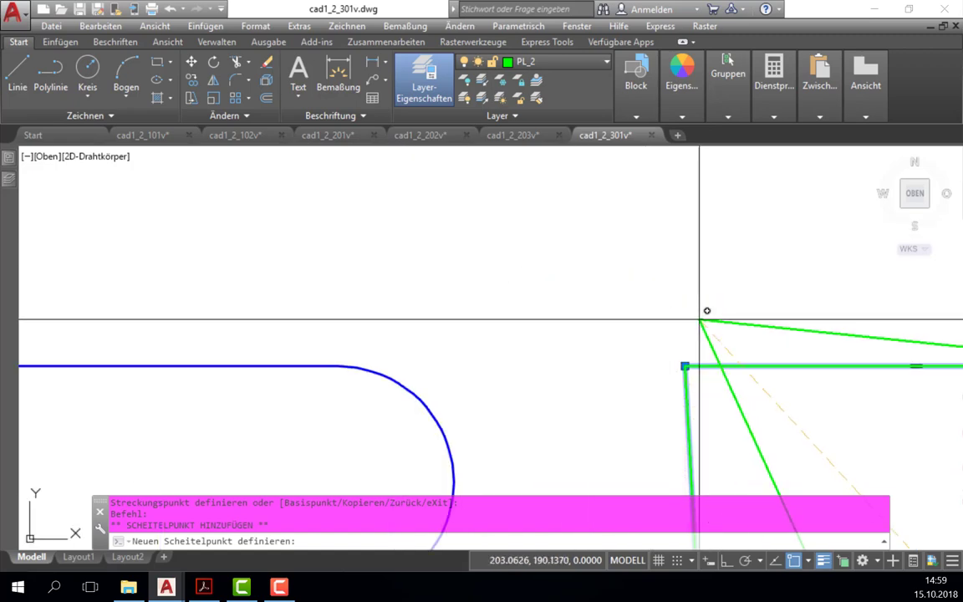
middle_drag(705, 312, 682, 334)
scroll(682, 334, down, 2)
scroll(508, 327, down, 3)
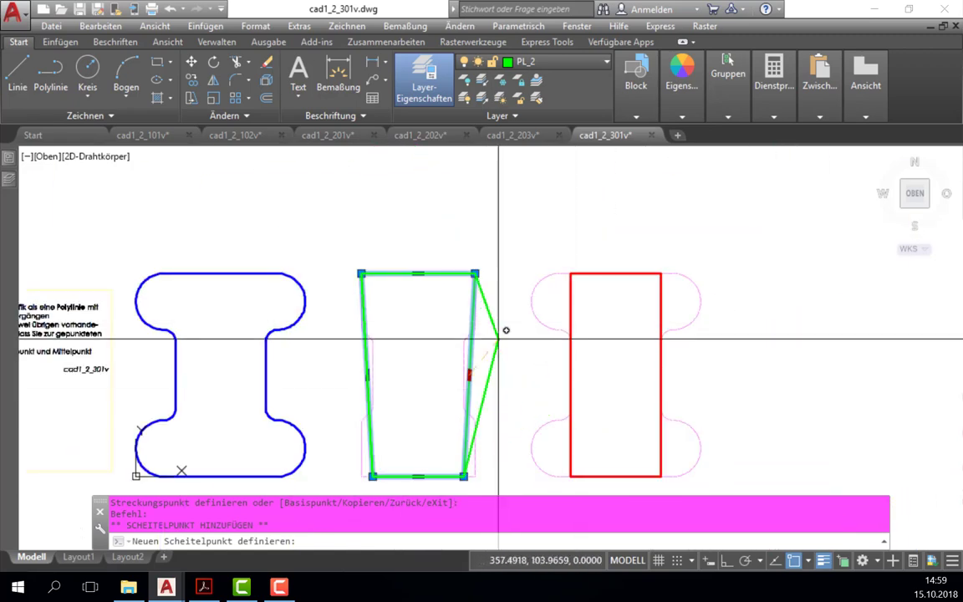
scroll(488, 339, up, 3)
click(451, 315)
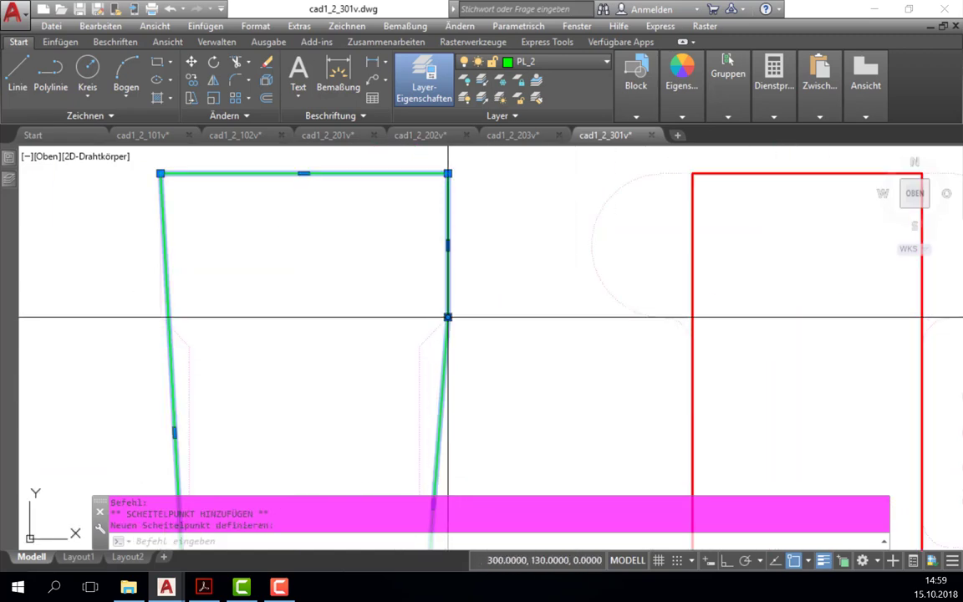
middle_drag(463, 435, 462, 388)
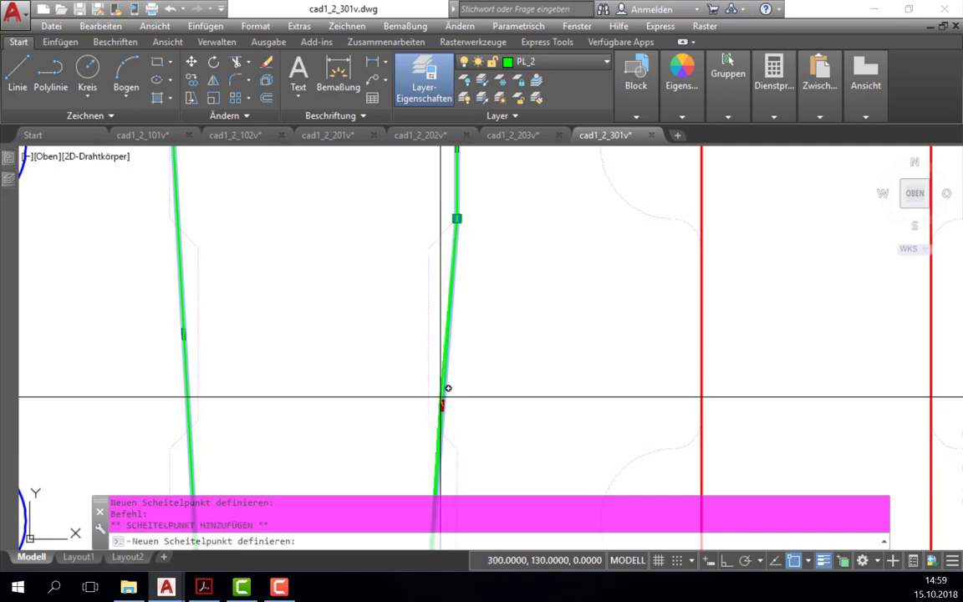
click(428, 247)
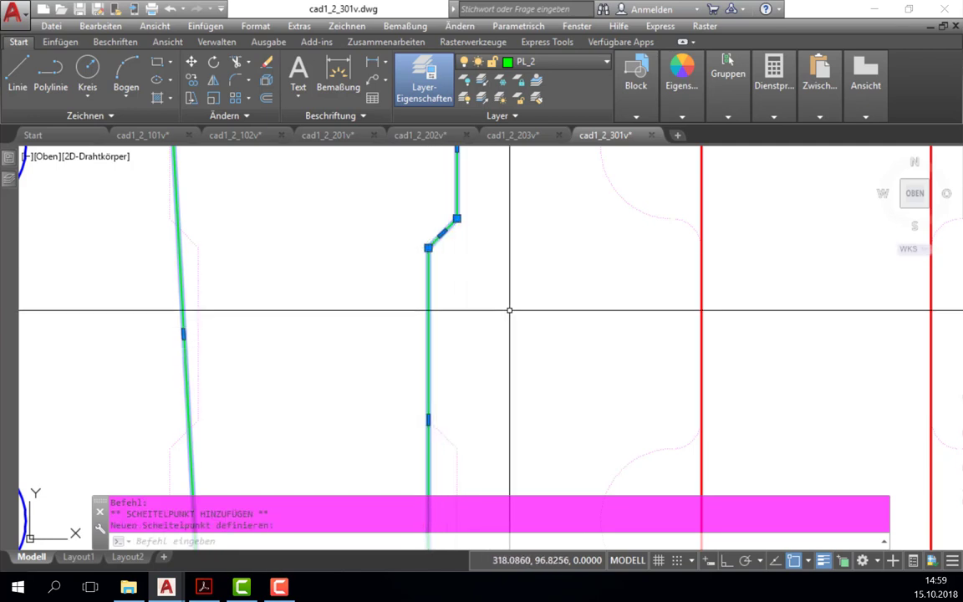
Add a vertex at 300,50 and another above it, pulled inward to form the lower notch
middle_drag(480, 342, 494, 247)
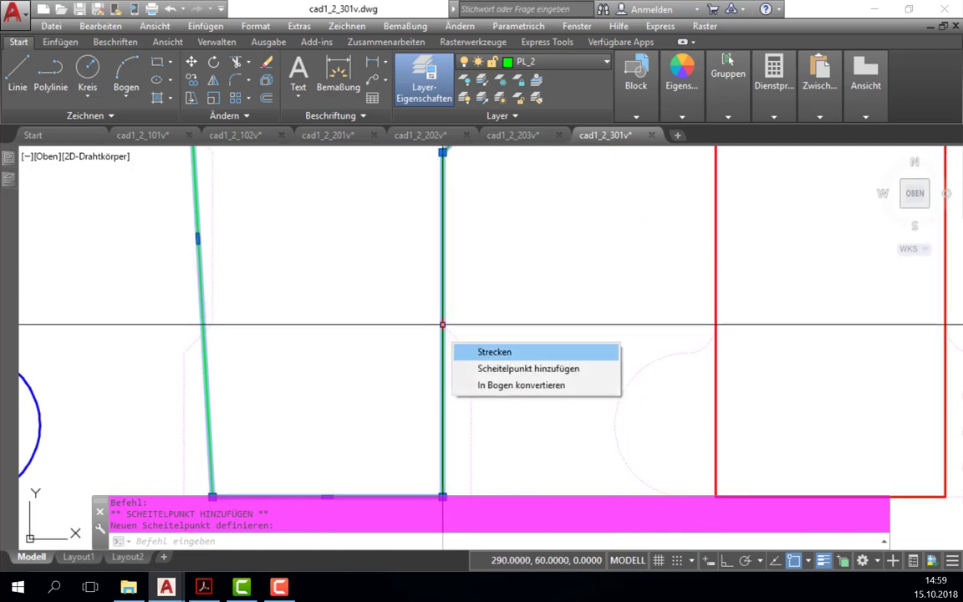
click(529, 367)
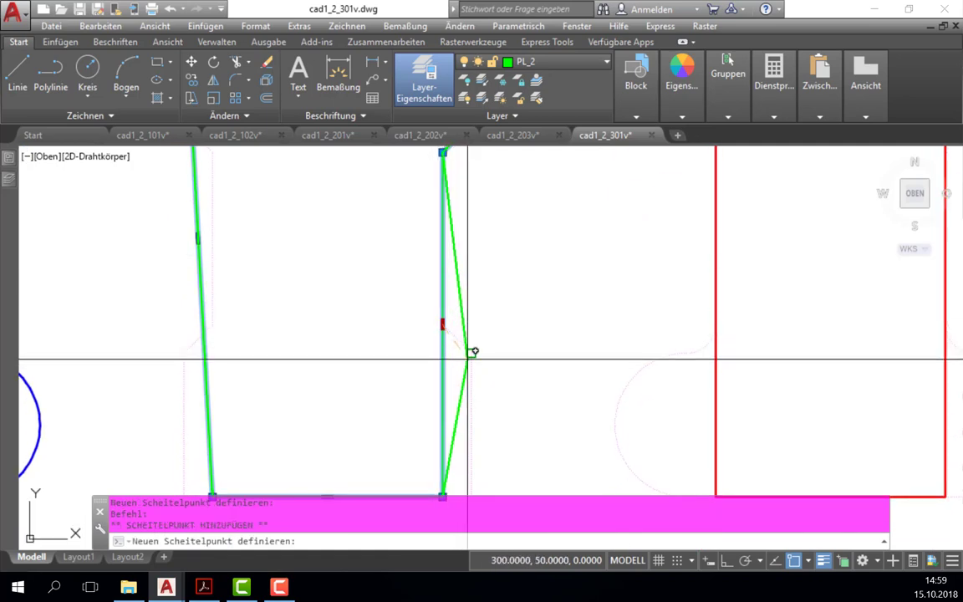
click(470, 353)
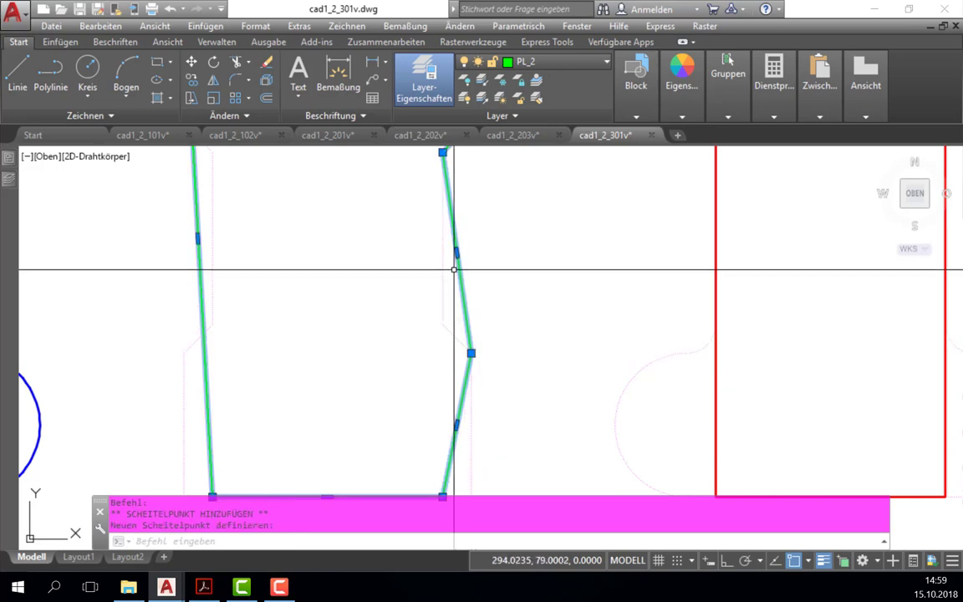
mouse_move(456, 252)
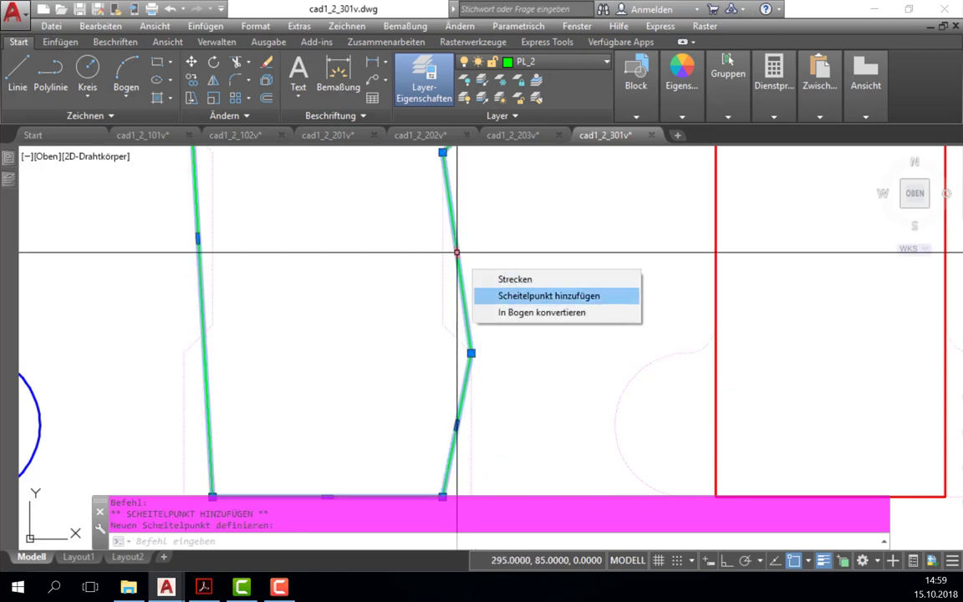
click(548, 296)
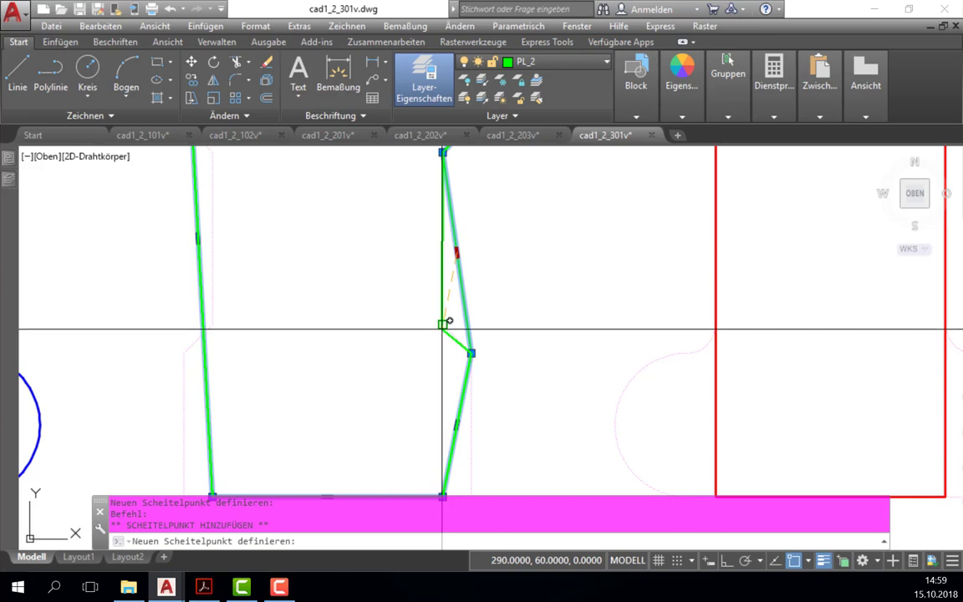
click(443, 324)
Move the bottom-right corner outward and the bottom-left corner slightly left to straighten the sides
middle_drag(443, 326, 489, 244)
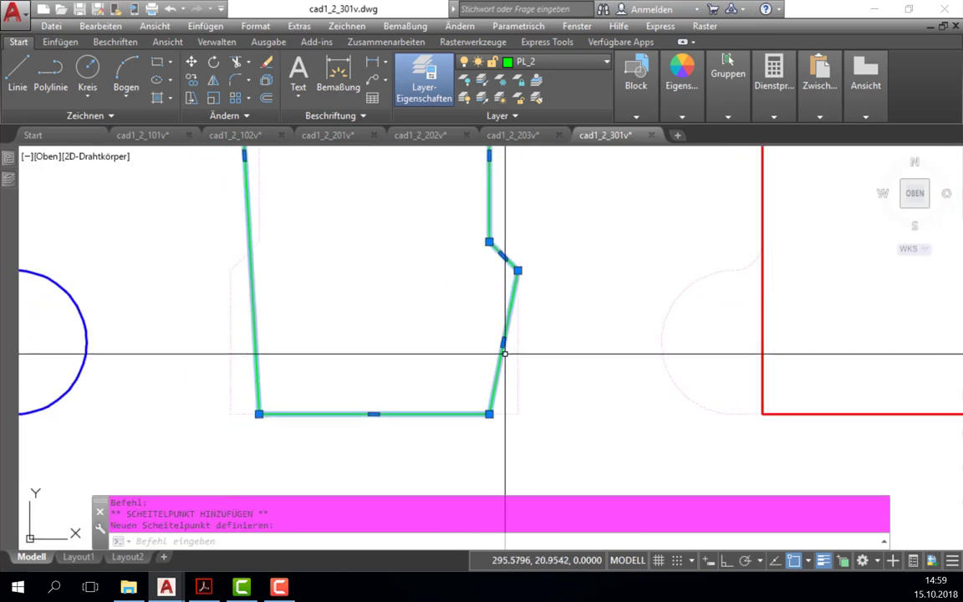
click(489, 412)
click(518, 412)
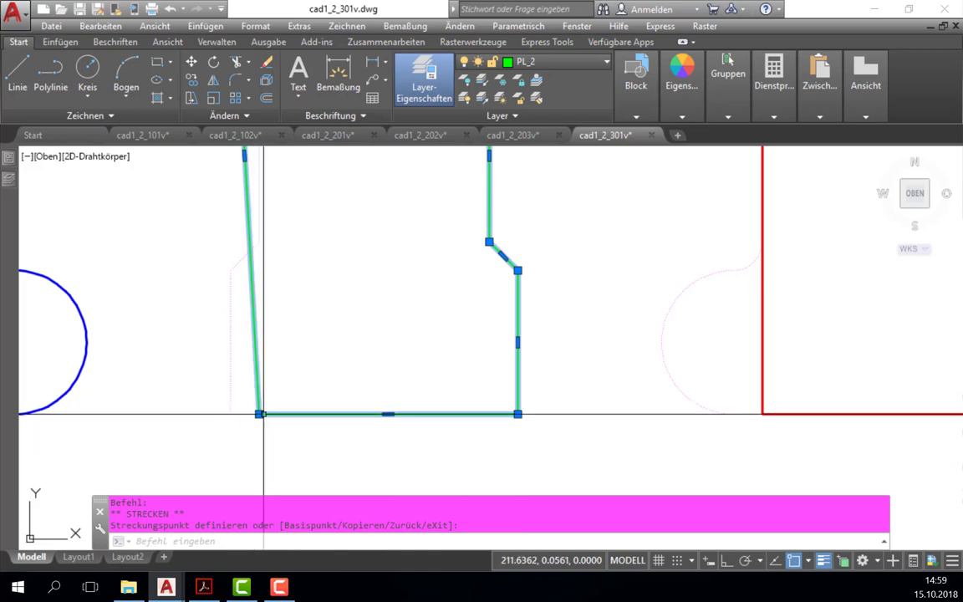
click(234, 413)
middle_drag(322, 376, 469, 487)
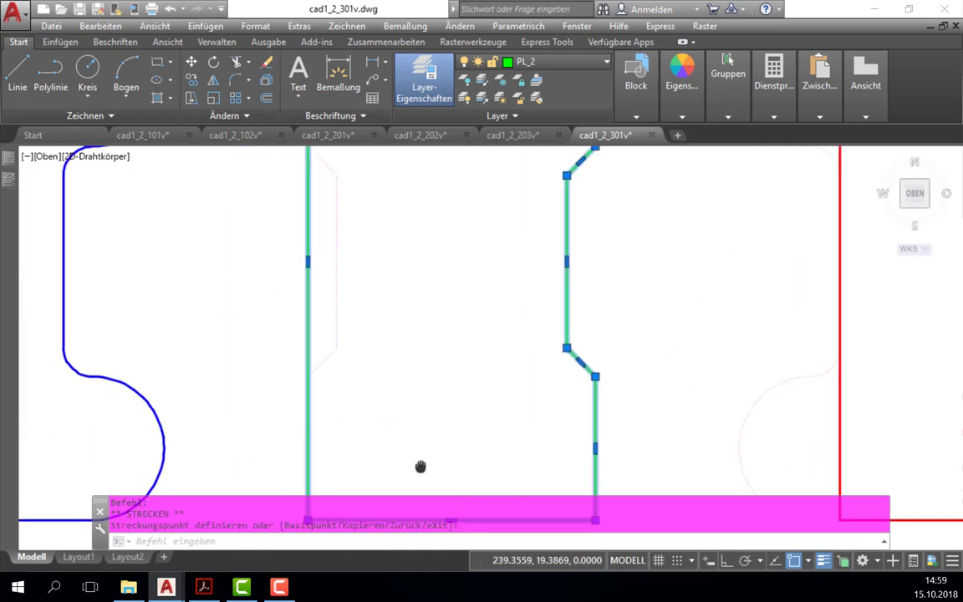
mouse_move(390, 265)
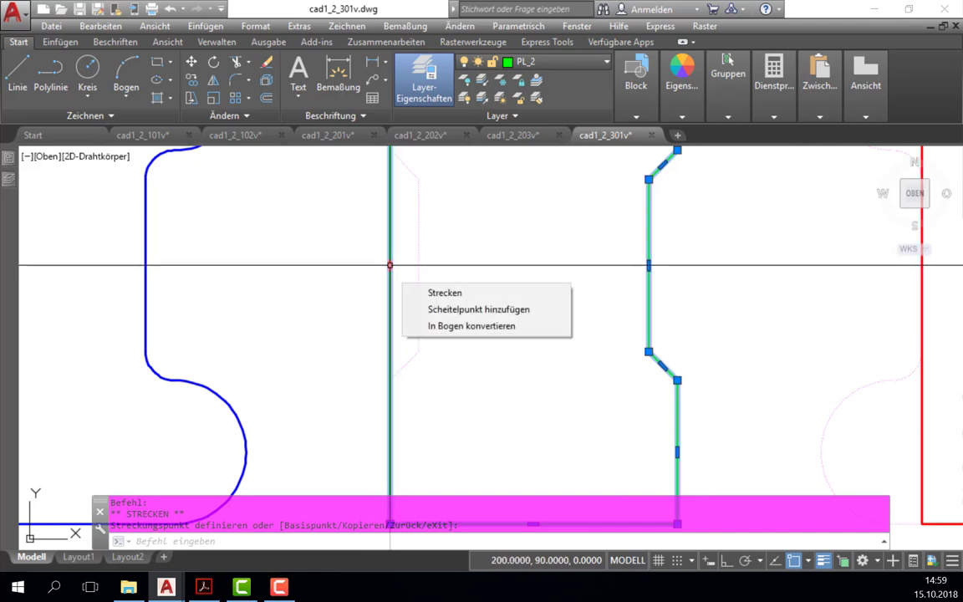
Add two vertices on the green left edge, one pulled inward and the lower placed at 200,50
click(478, 309)
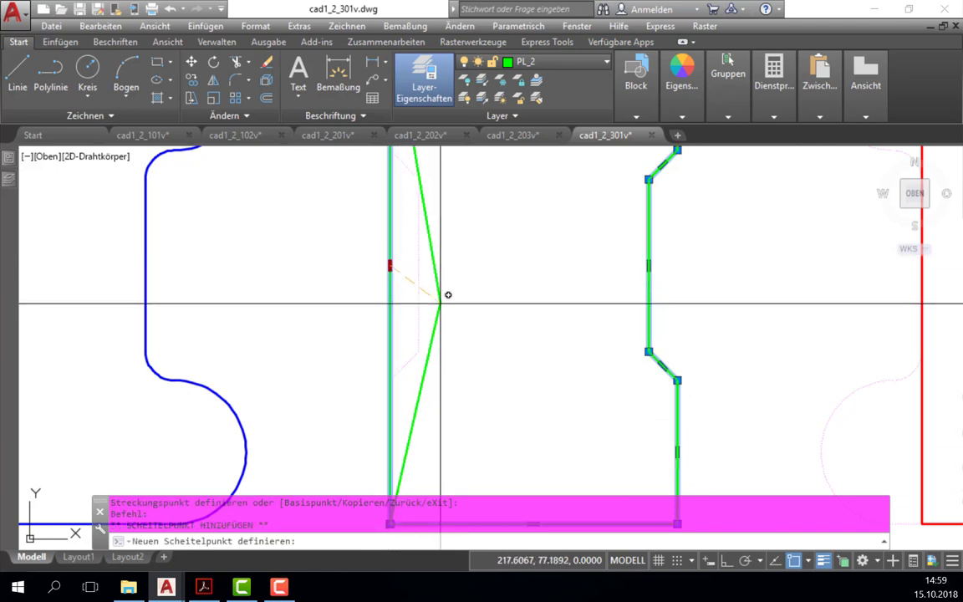
click(418, 351)
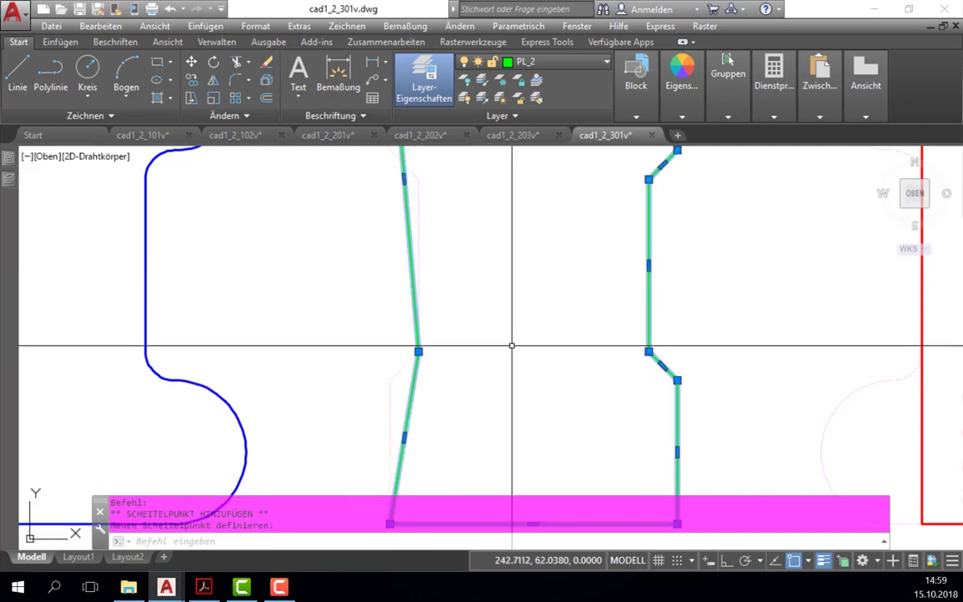
mouse_move(404, 437)
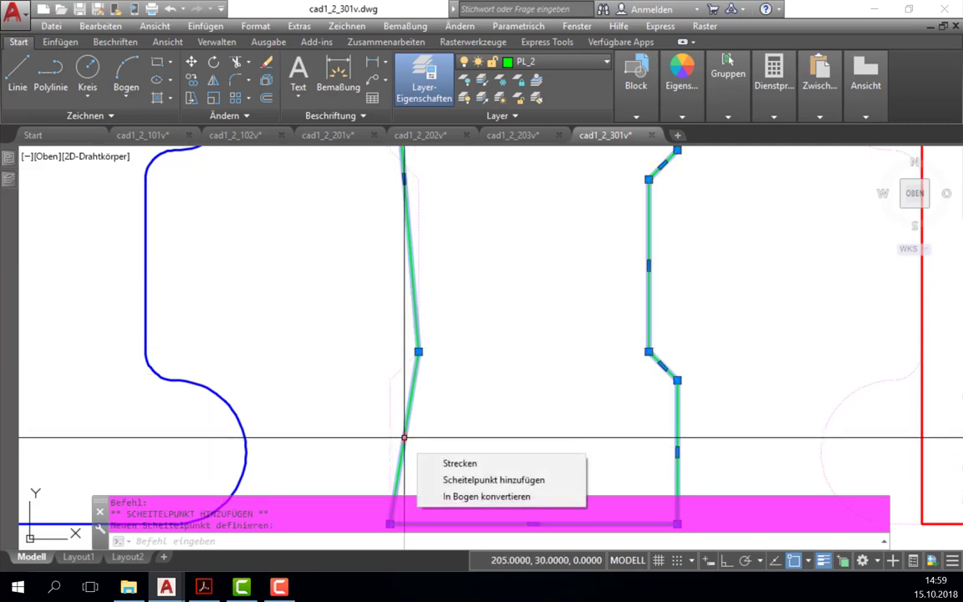
click(436, 478)
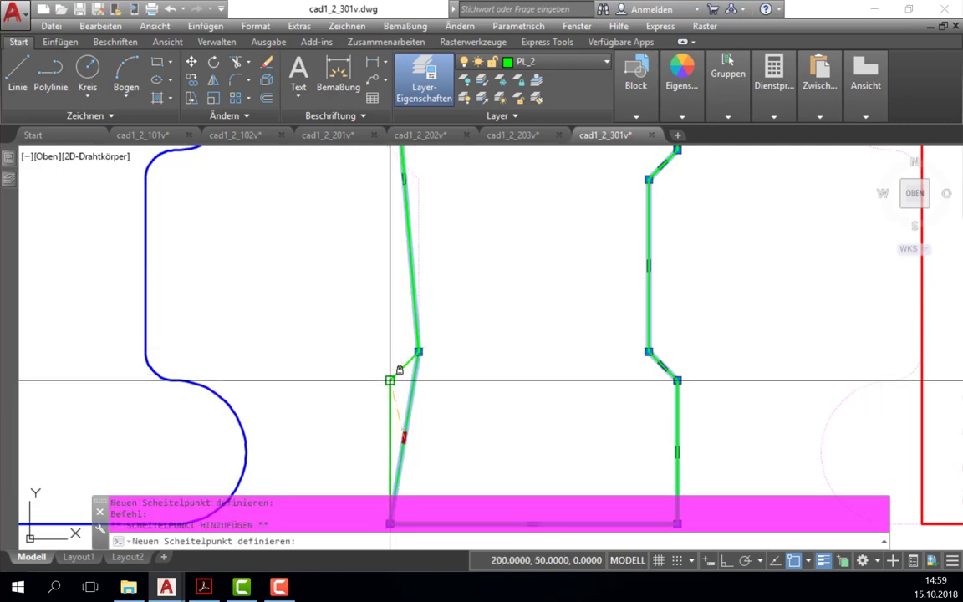
click(389, 380)
scroll(491, 332, down, 5)
scroll(423, 345, up, 4)
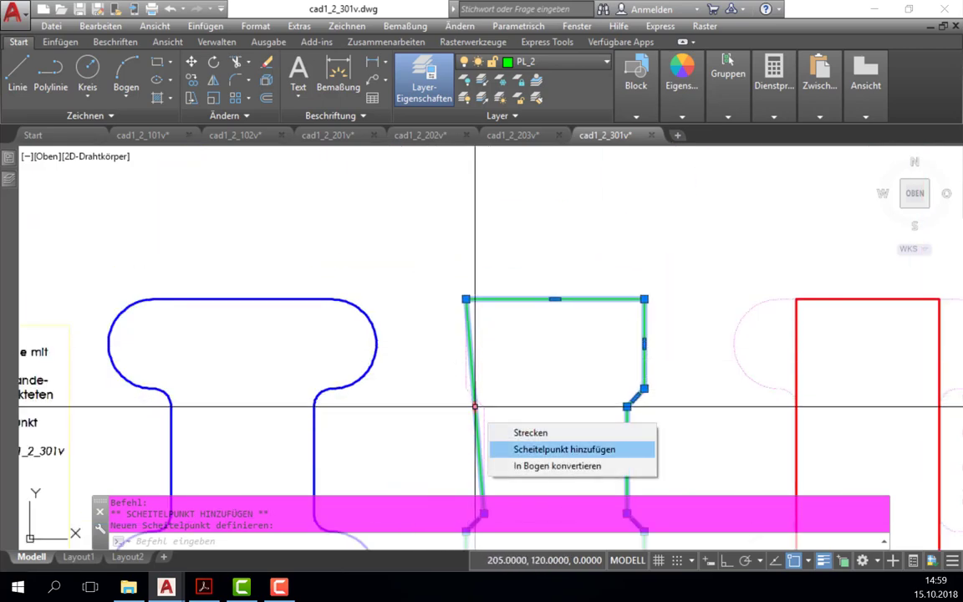
Add two more left-edge vertices to finish the left notch corner, then clear the selection
click(501, 449)
click(484, 407)
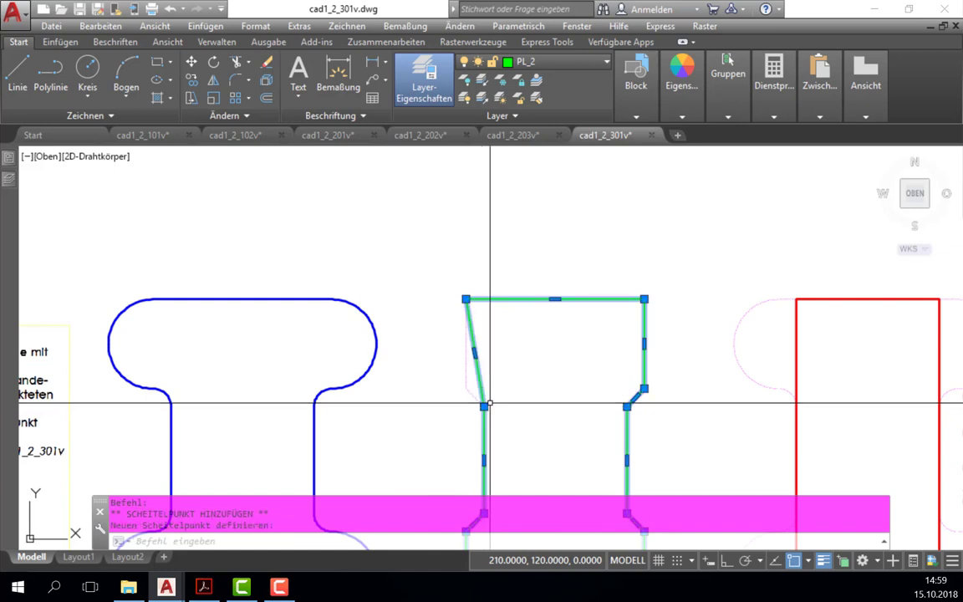
mouse_move(474, 352)
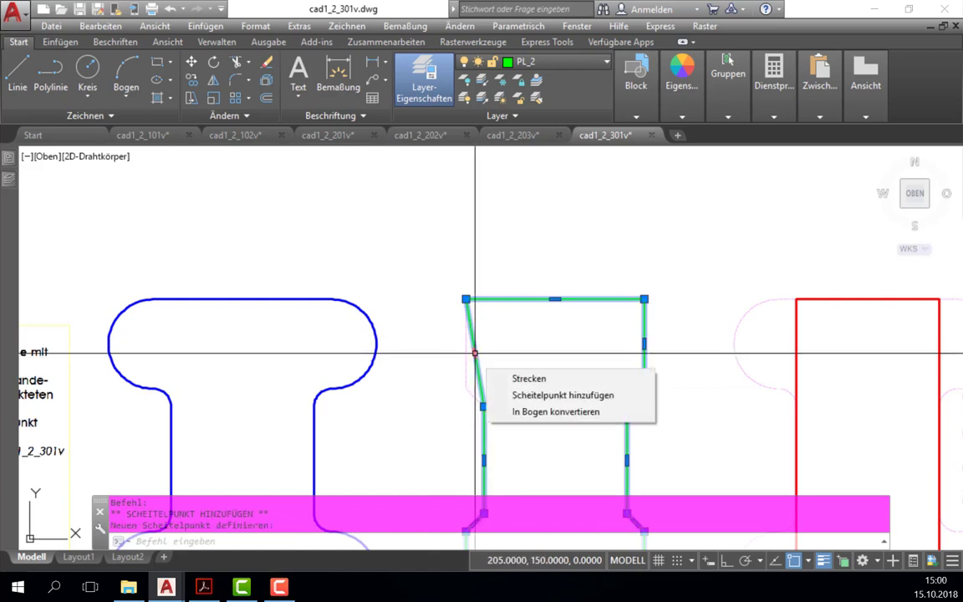
click(498, 398)
click(466, 388)
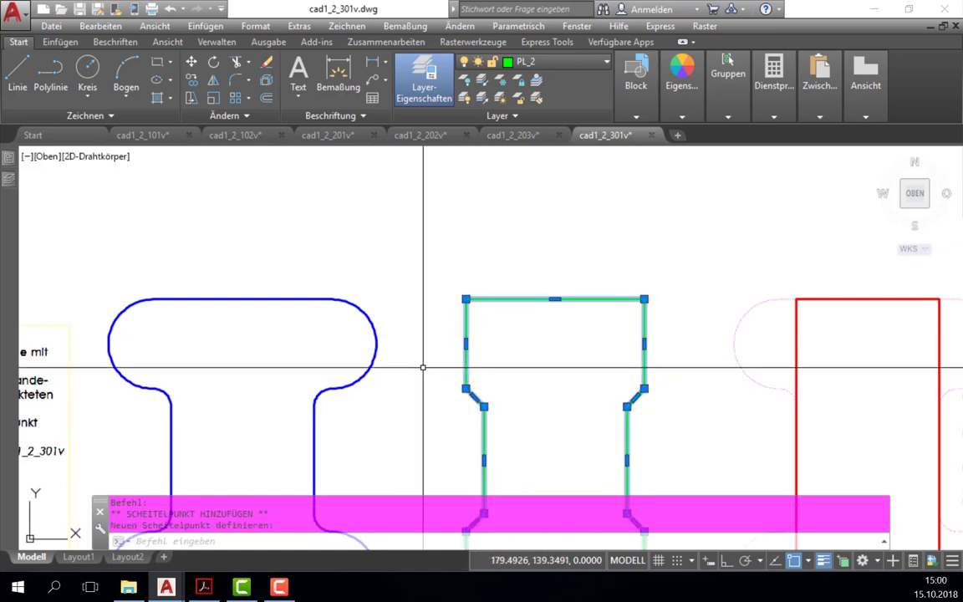
scroll(422, 370, down, 2)
scroll(389, 382, down, 2)
scroll(422, 378, down, 1)
key(Escape)
key(Escape)
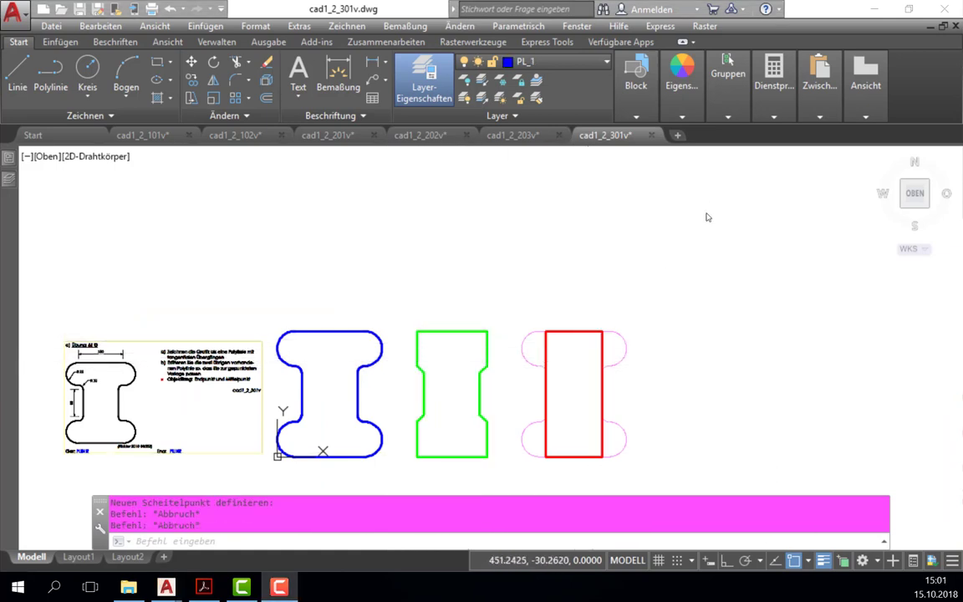
Zoom and pan over to the red rectangle inside the right template
scroll(668, 355, up, 4)
middle_drag(581, 378, 699, 330)
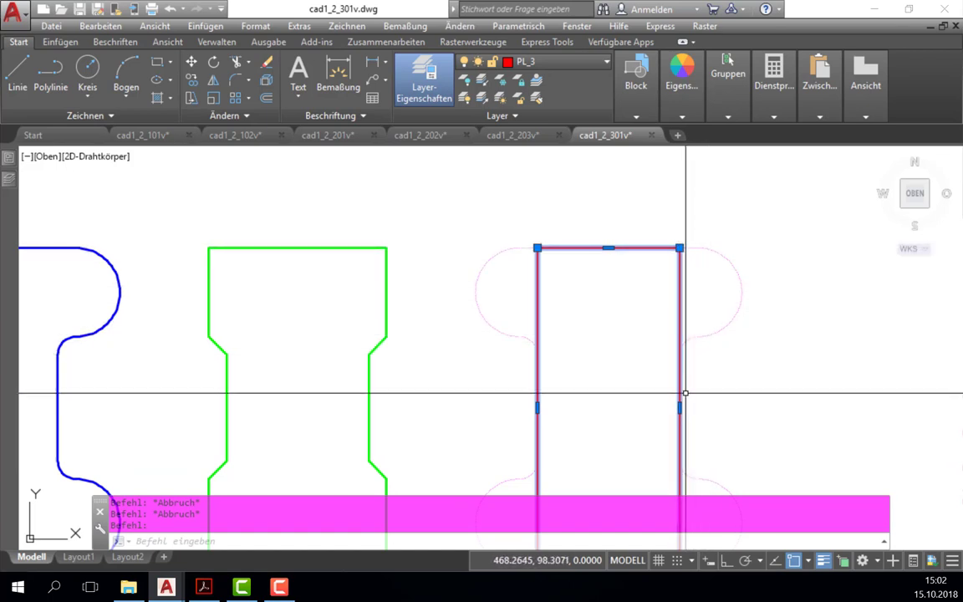
mouse_move(678, 408)
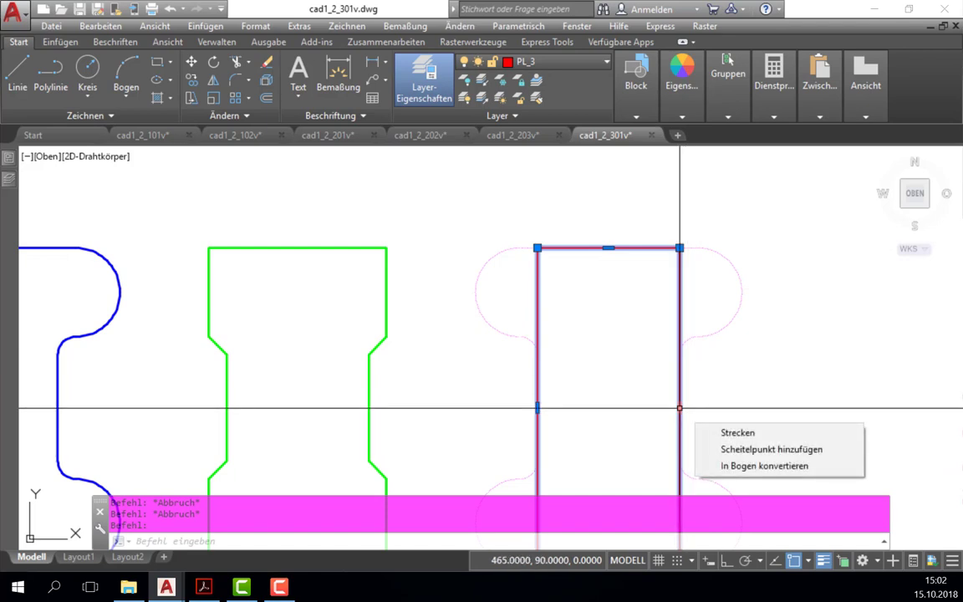
Add two vertices on the red rectangle's right edge: an outer lobe point and an inner notch
click(770, 449)
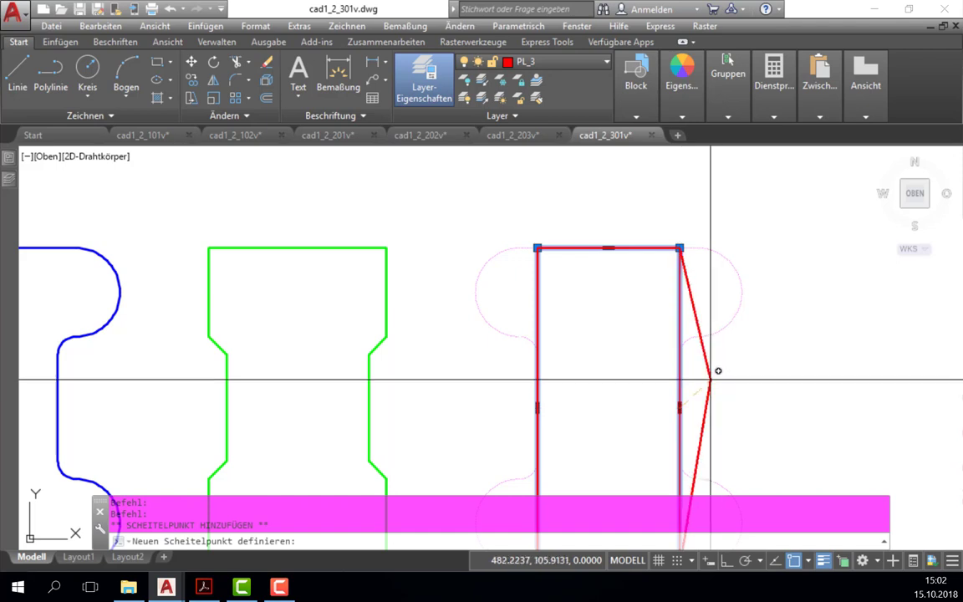
click(702, 333)
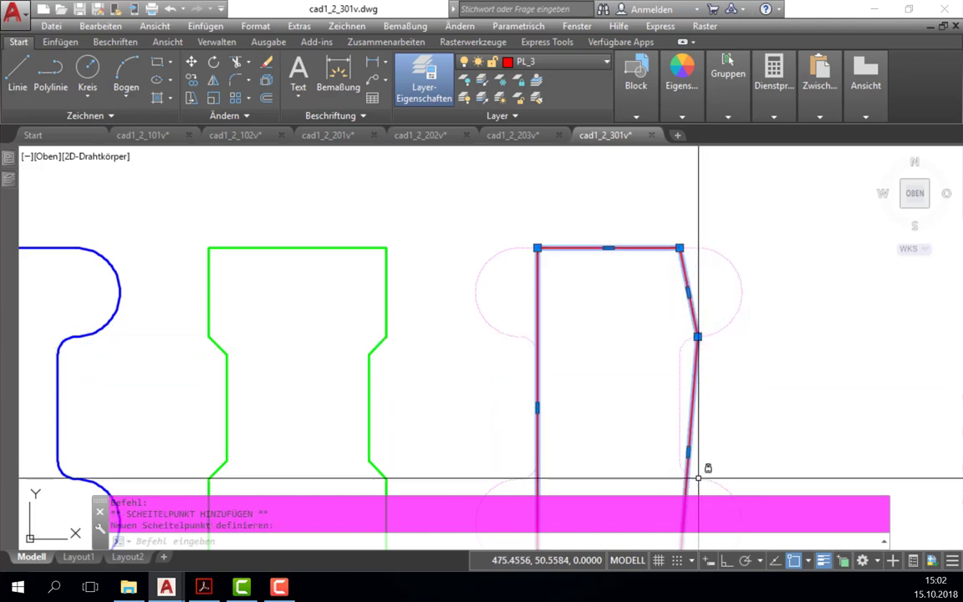
mouse_move(688, 454)
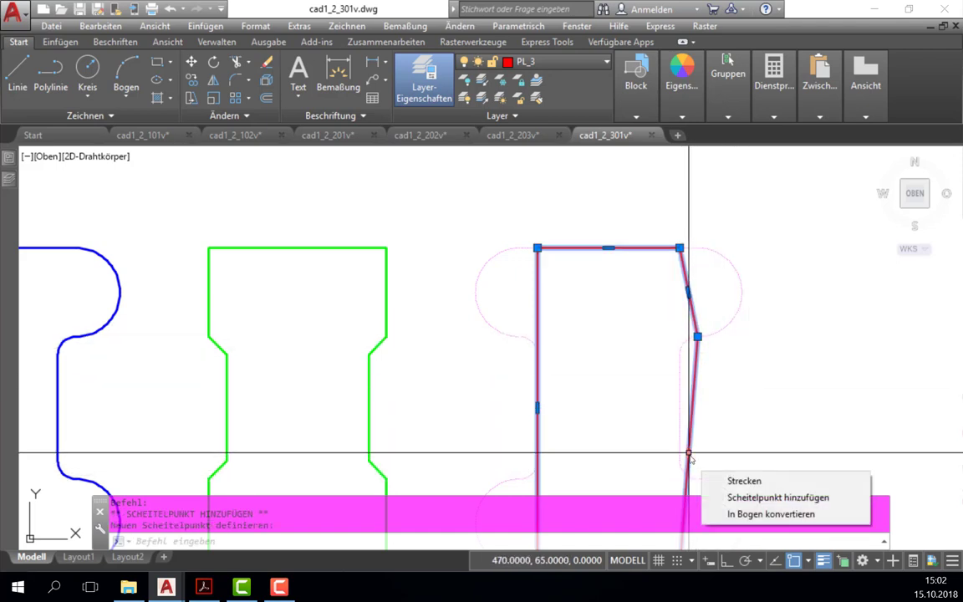
click(763, 496)
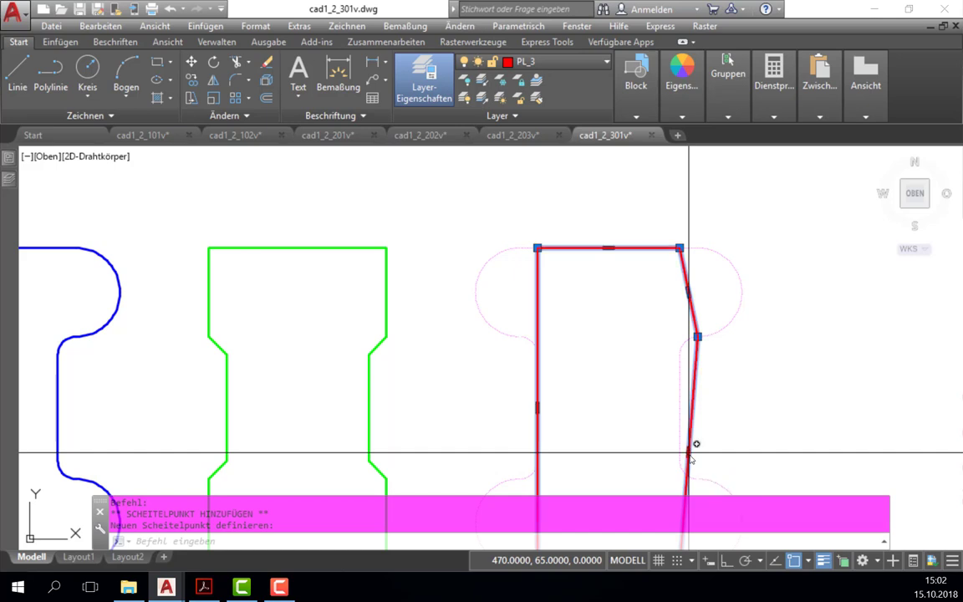
scroll(676, 337, up, 4)
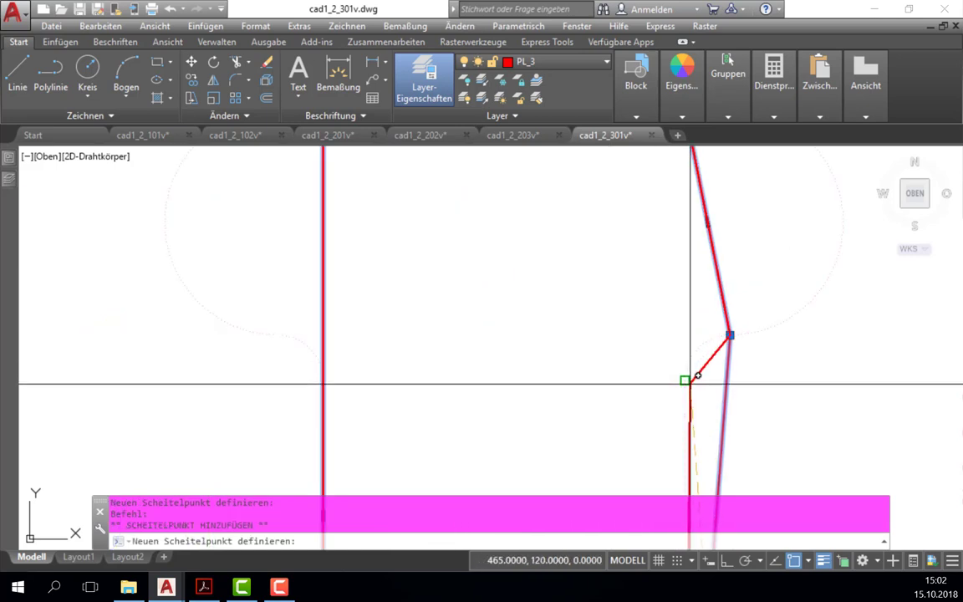
click(685, 380)
scroll(960, 466, down, 4)
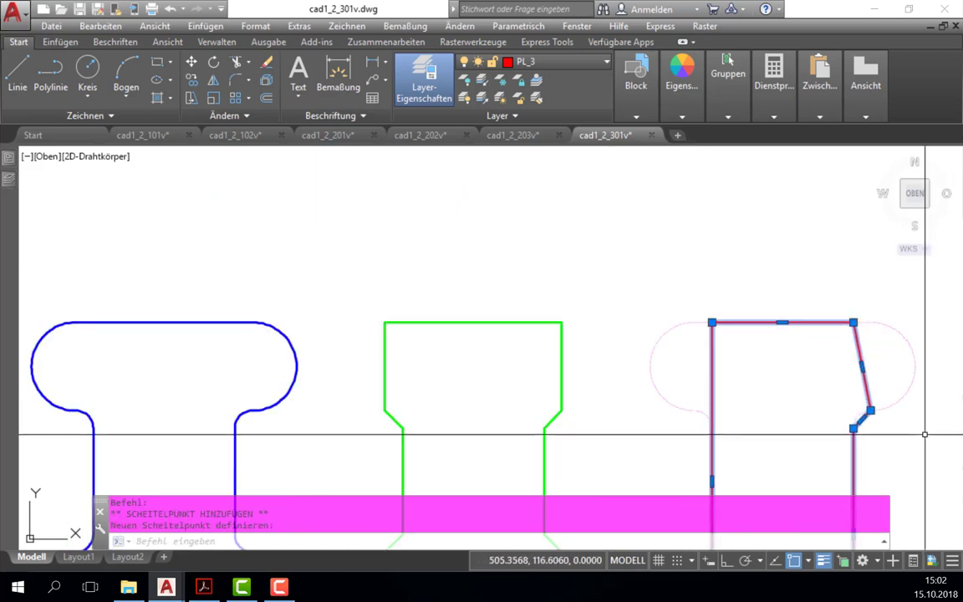
middle_drag(925, 430, 627, 399)
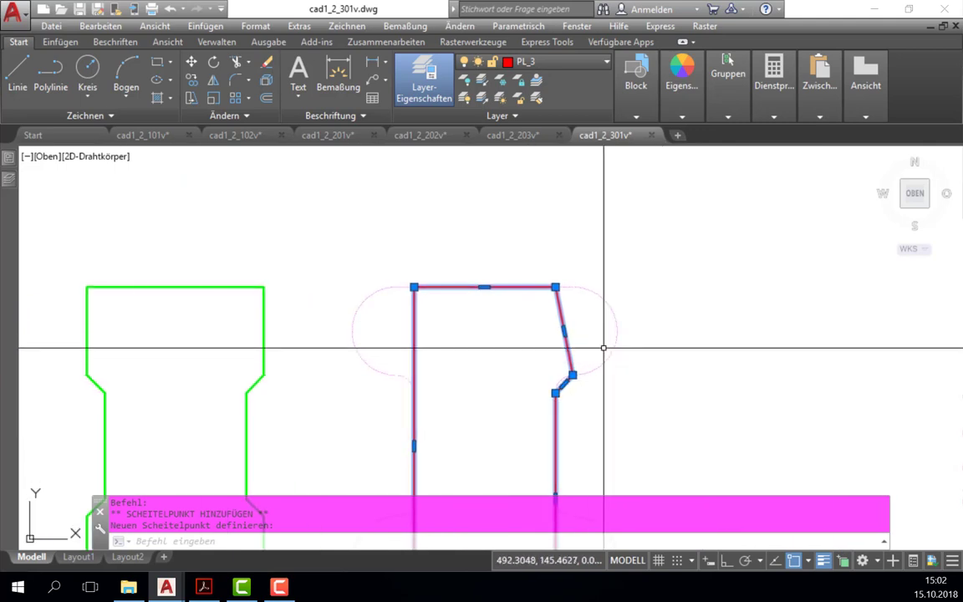
scroll(601, 346, up, 2)
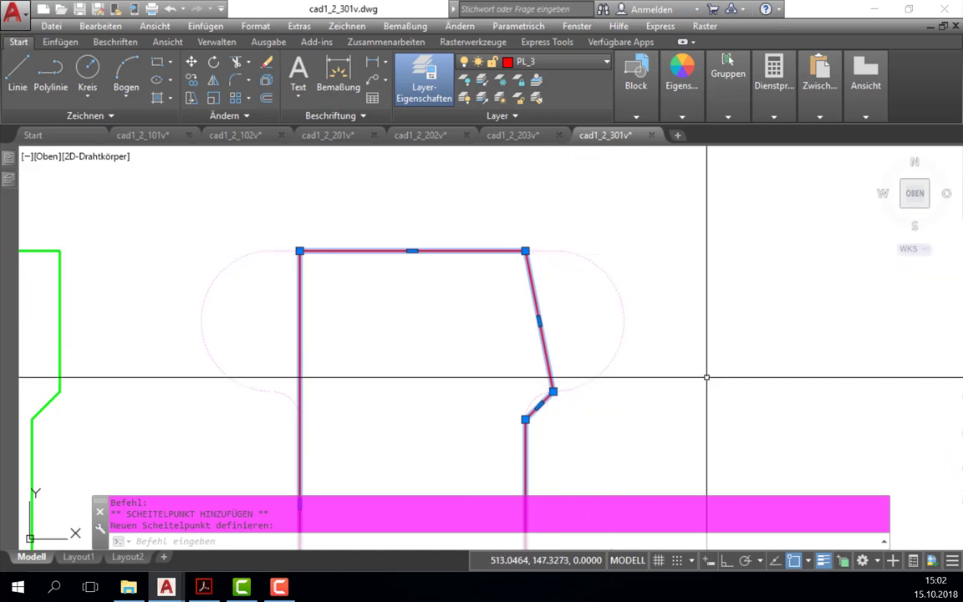
Turn on Midpoint (Mittelpunkt) object snapping
click(808, 560)
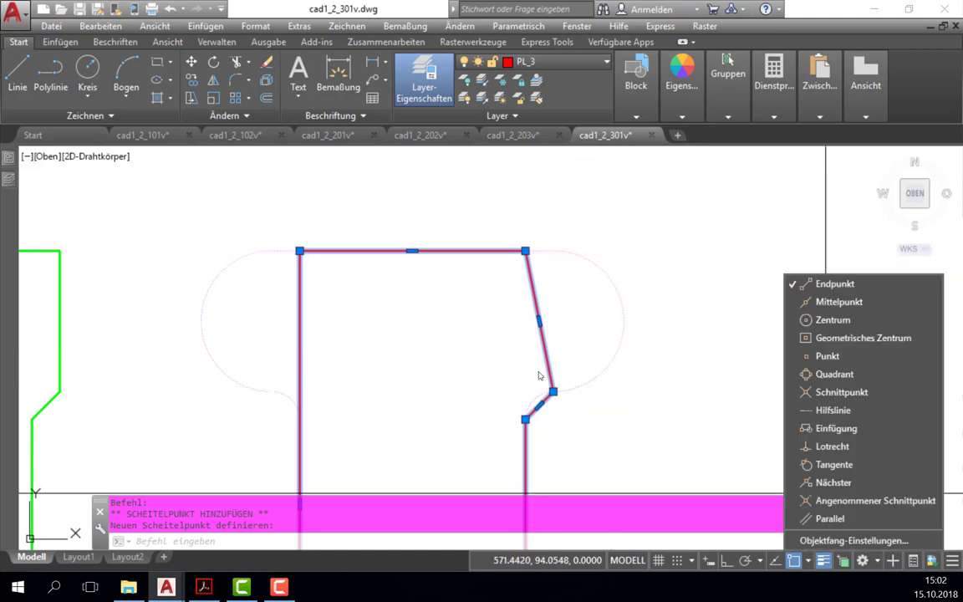
click(804, 302)
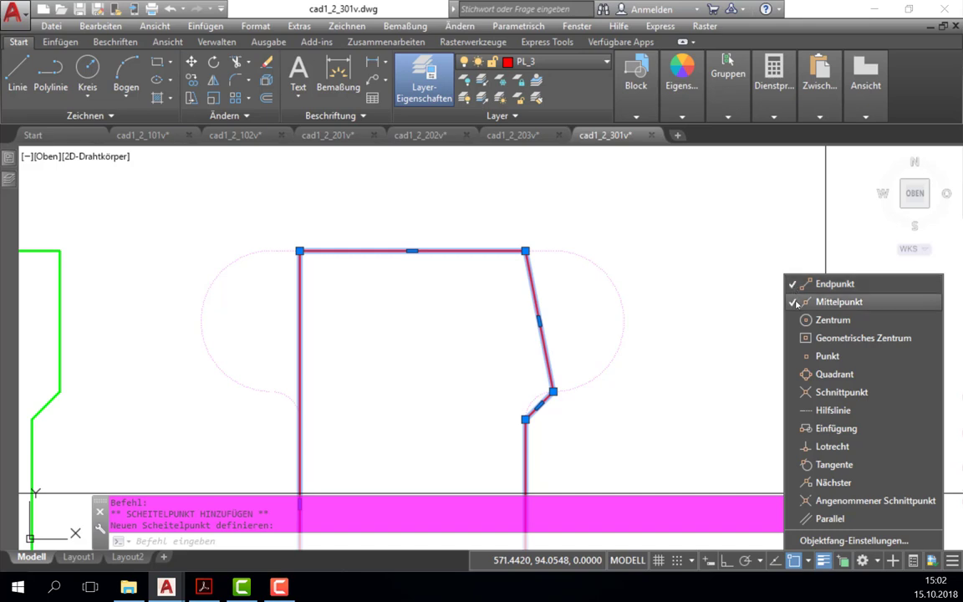
click(601, 204)
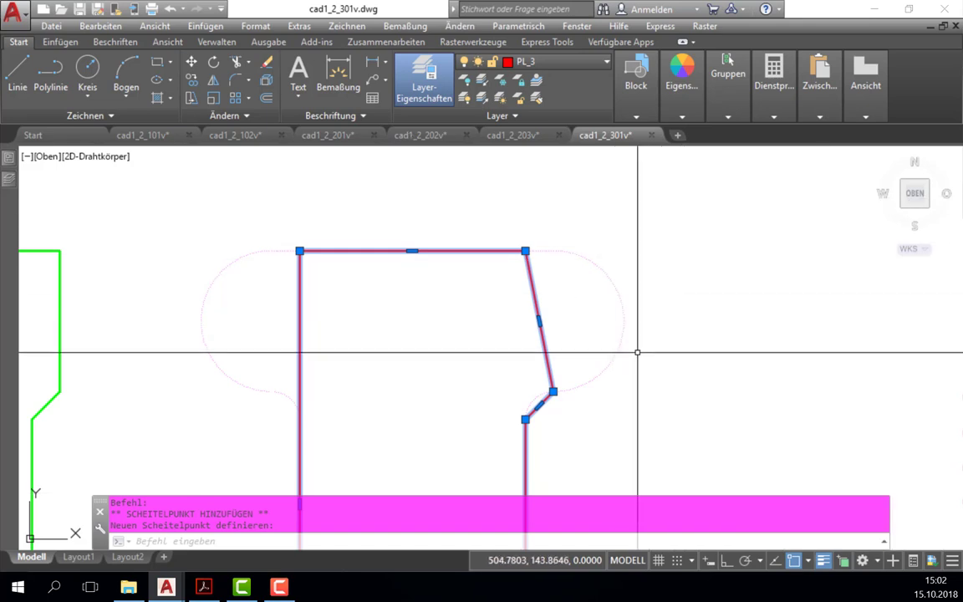
mouse_move(539, 320)
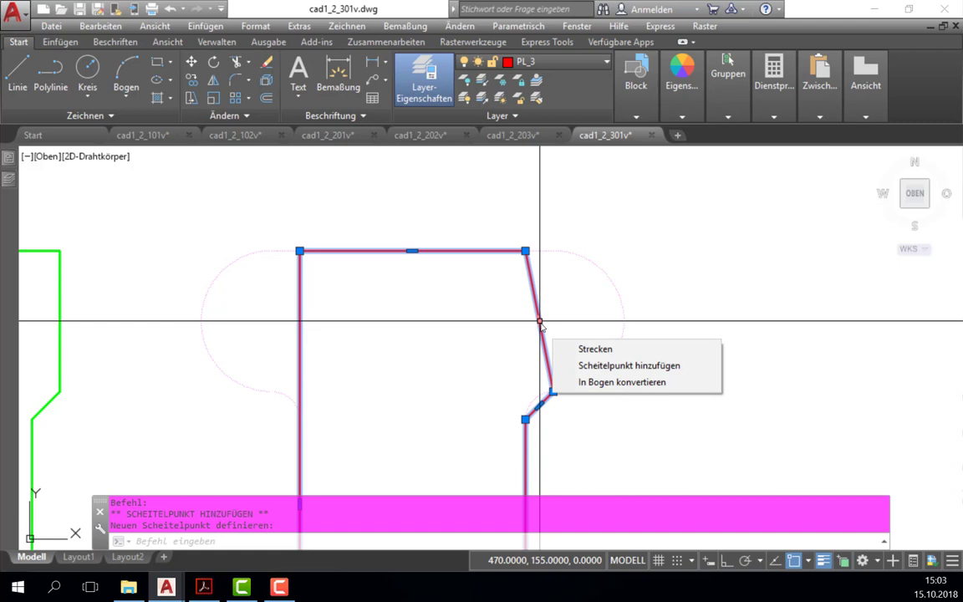
Bend the red outline's slanted upper-right segment into an arc through the lobe's outer point
key(ctrl)
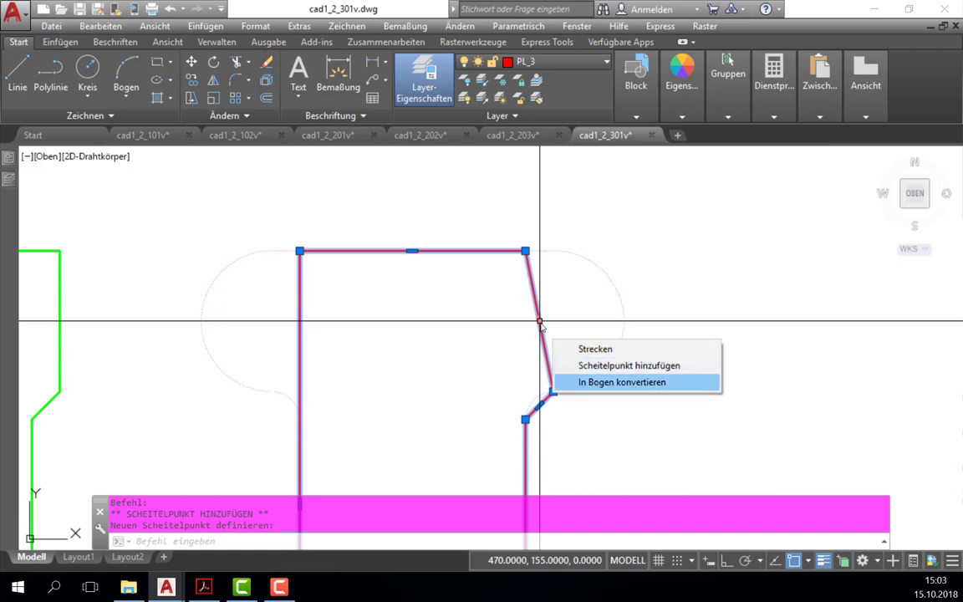
click(539, 321)
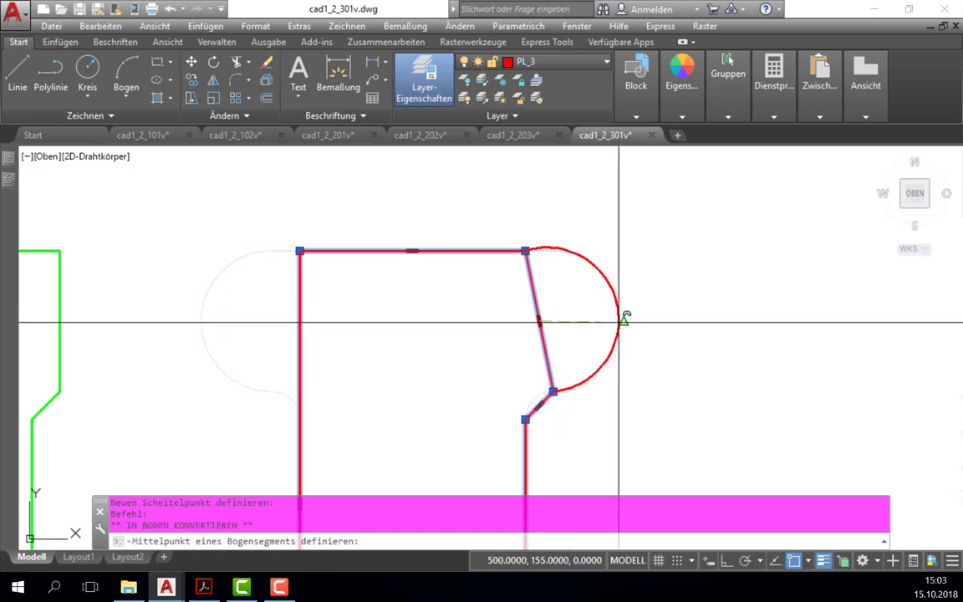
click(624, 321)
scroll(545, 447, up, 4)
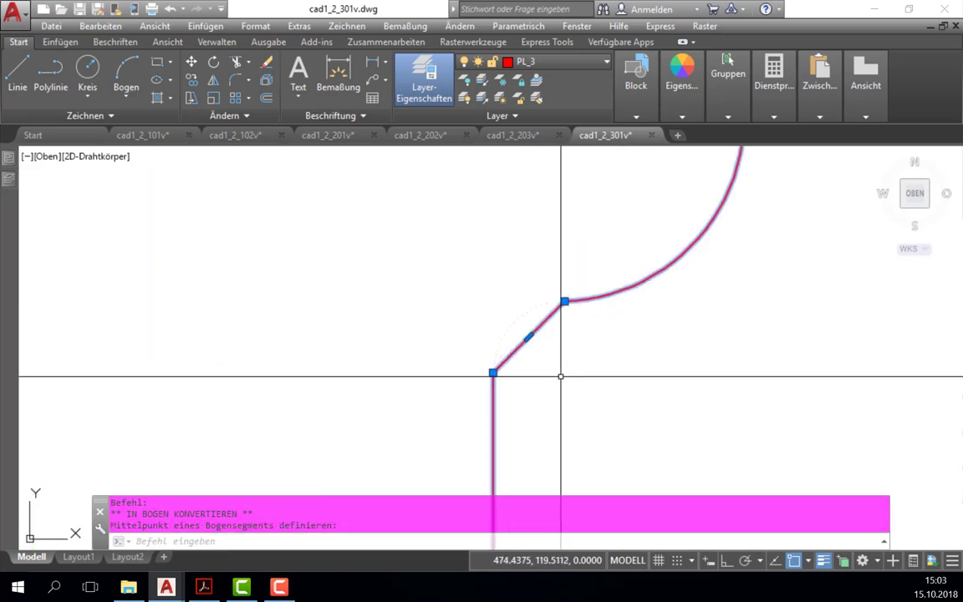
Convert the short diagonal below it into a small curved transition into the notch
key(ctrl)
key(ctrl)
key(ctrl)
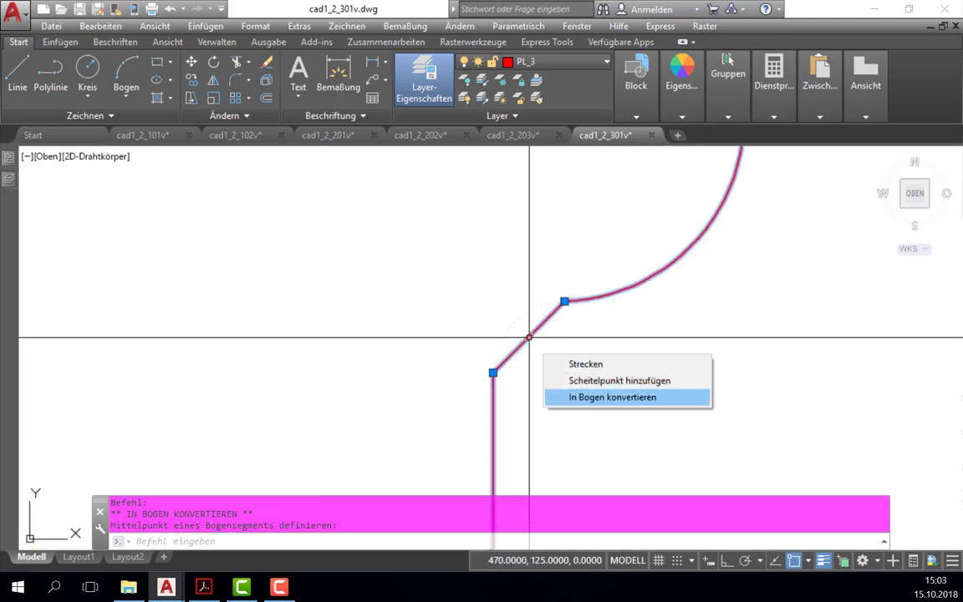
click(529, 337)
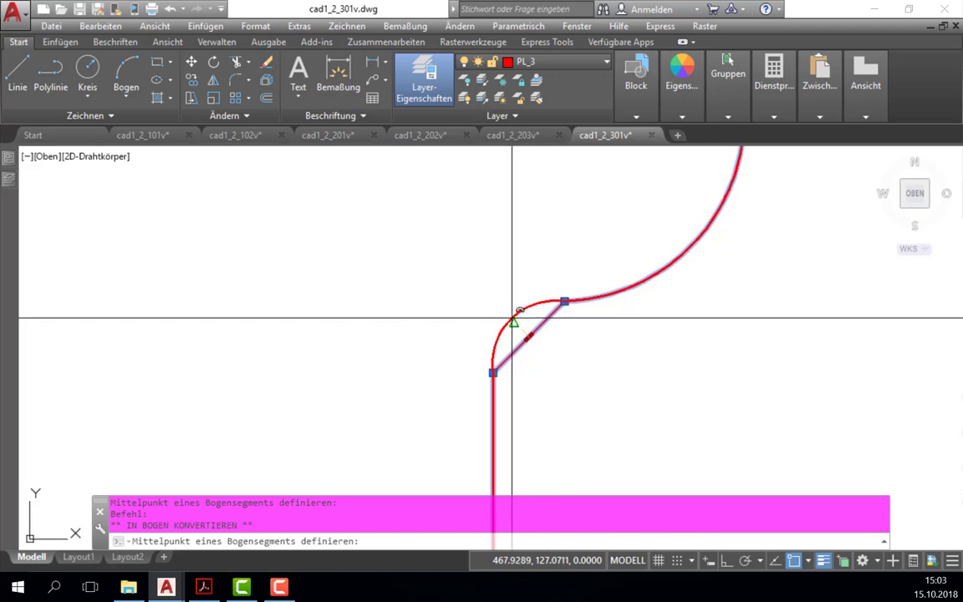
scroll(514, 322, down, 3)
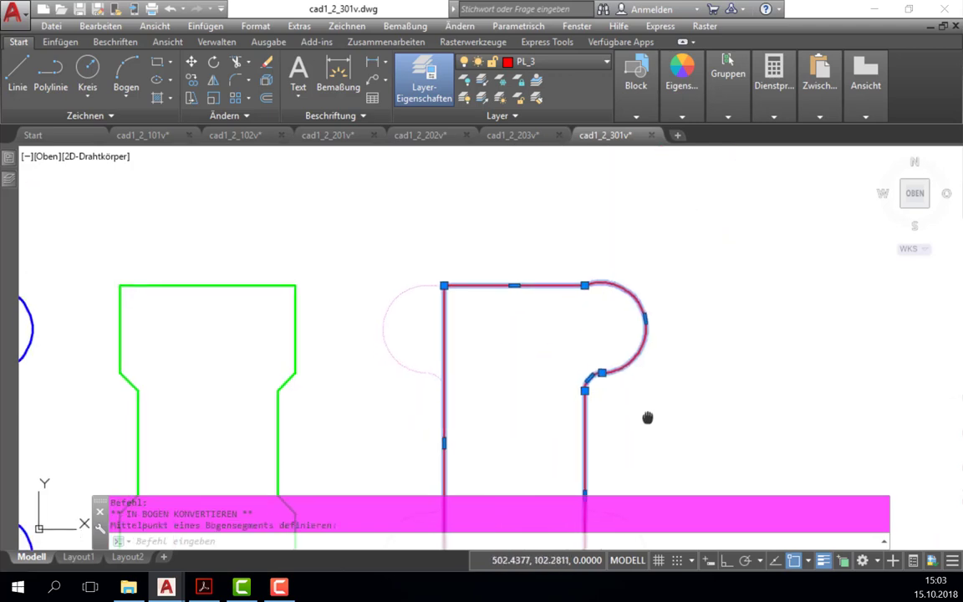
middle_drag(646, 421, 453, 208)
scroll(425, 308, up, 2)
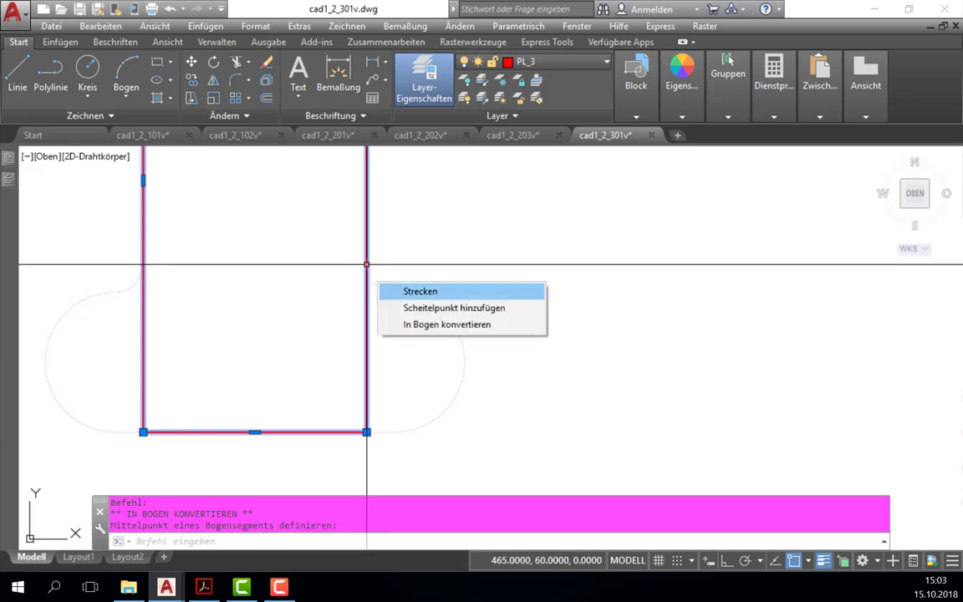
Add vertices on the lower right edge at the notch's outer and inner corners
click(366, 264)
key(ctrl)
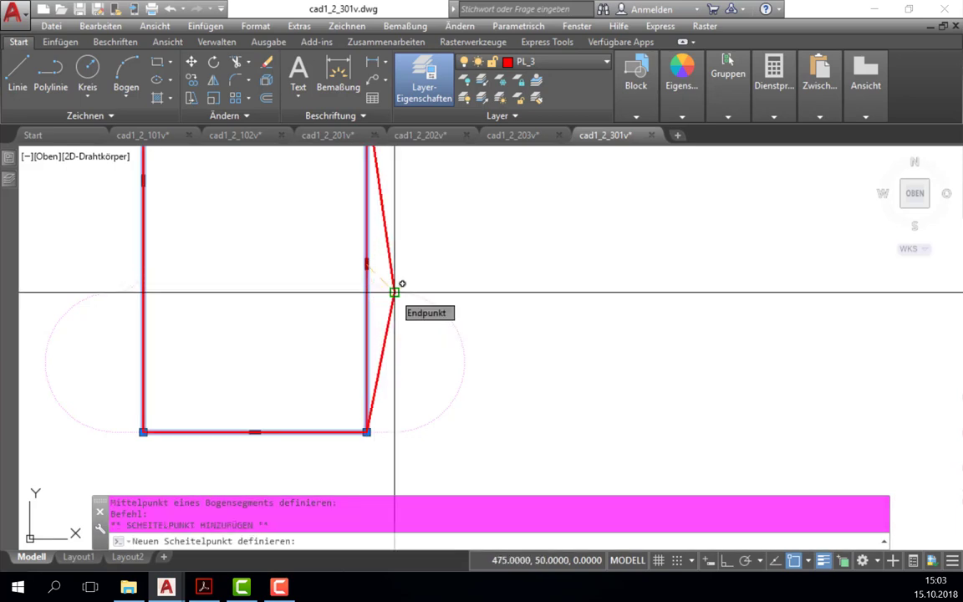
click(394, 292)
mouse_move(380, 194)
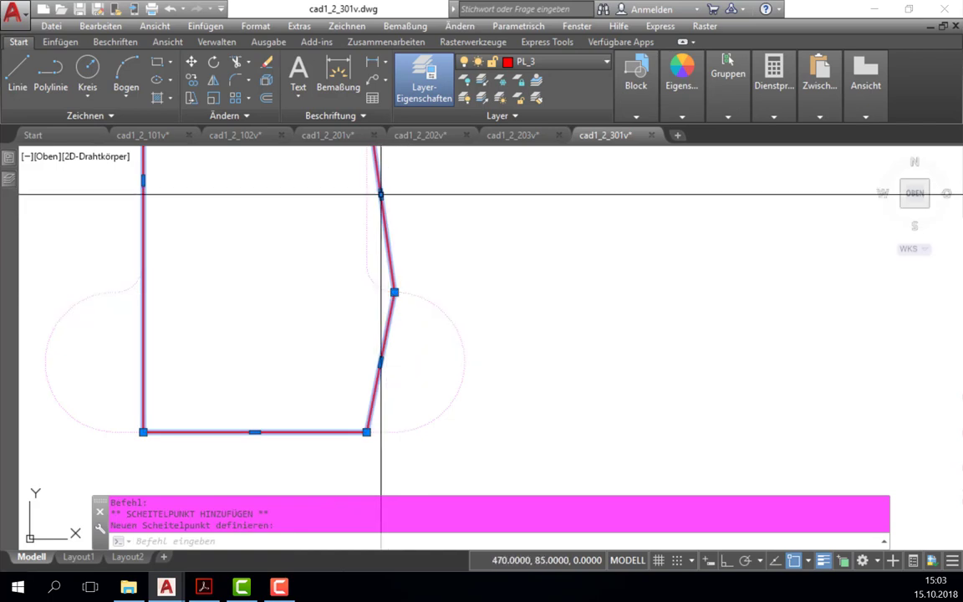
click(469, 234)
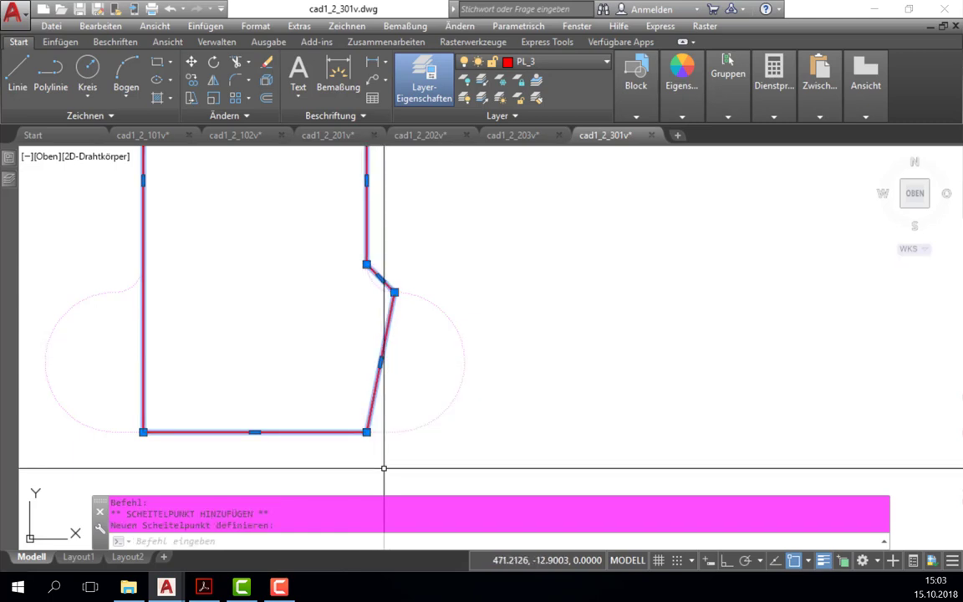
Move the bottom-right corner outward so the right edge becomes vertical
click(366, 432)
click(394, 432)
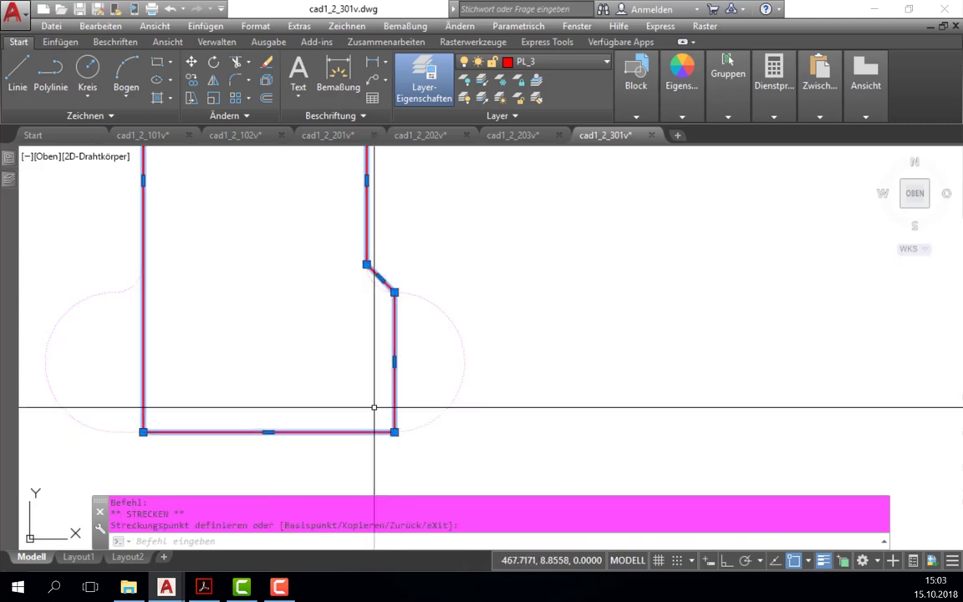
scroll(393, 223, up, 2)
scroll(388, 264, up, 1)
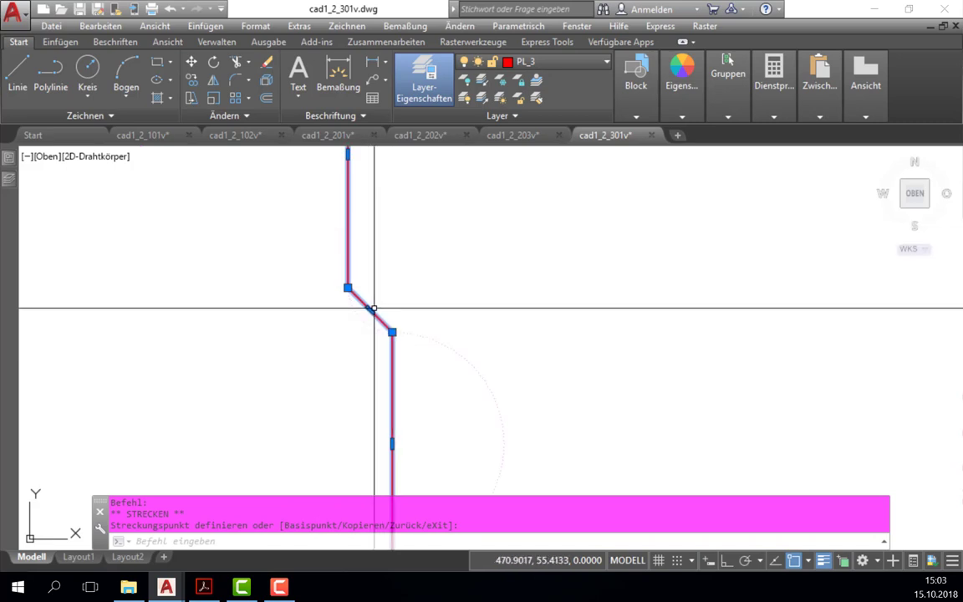
mouse_move(370, 310)
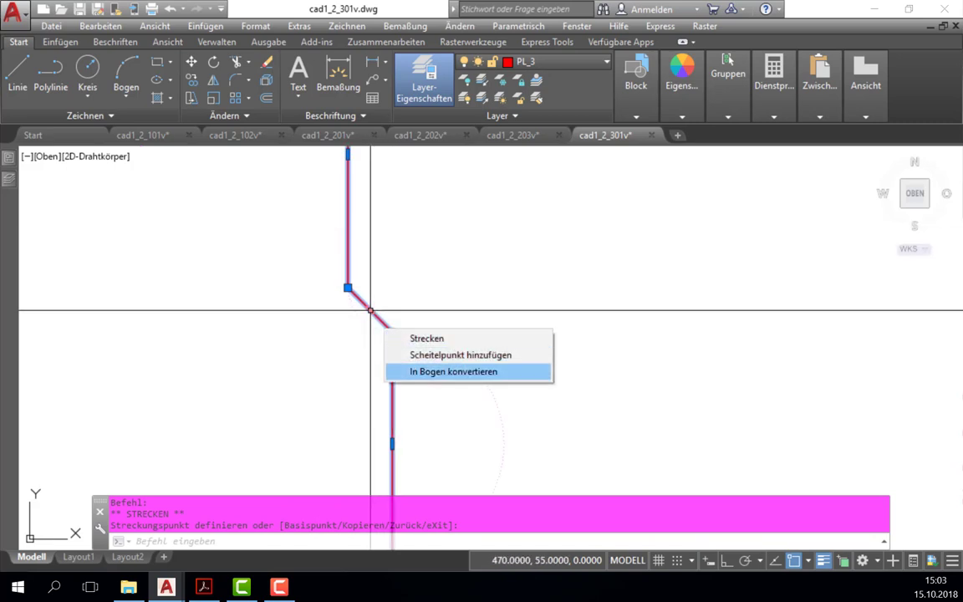
Convert the short diagonal into a fillet arc and the lower right edge into the lobe arc
key(ctrl)
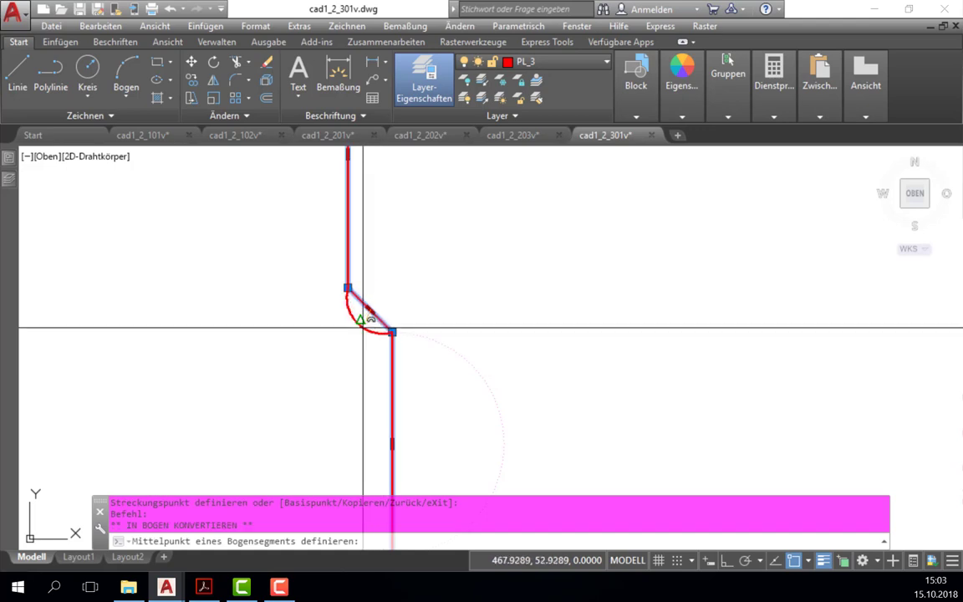
click(364, 324)
middle_drag(458, 414, 421, 324)
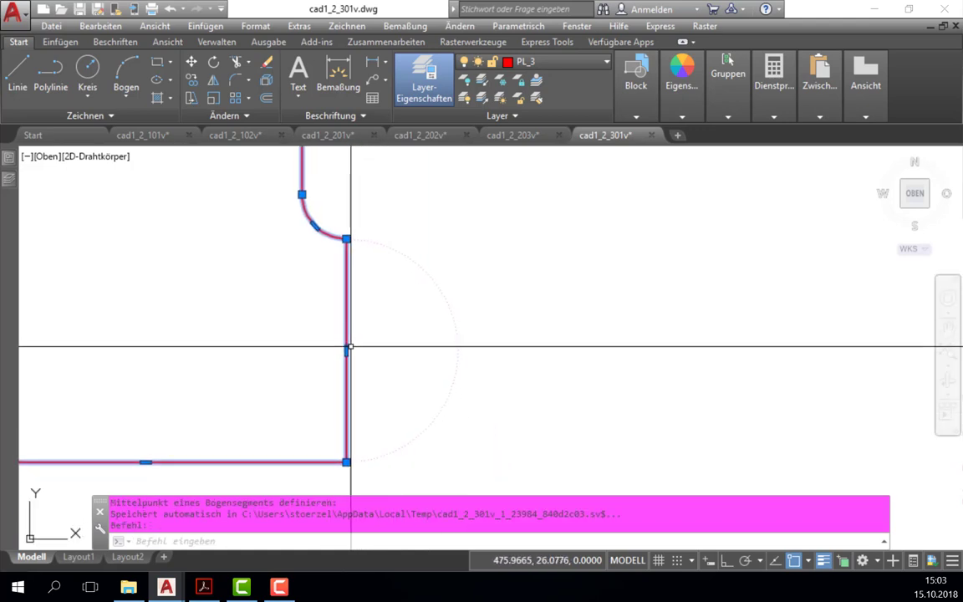
mouse_move(346, 350)
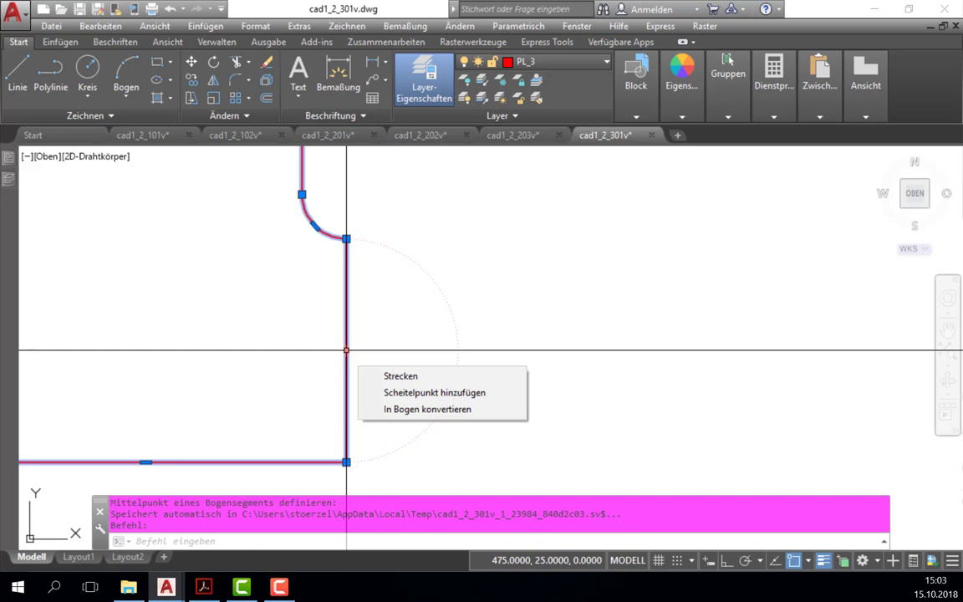
click(427, 409)
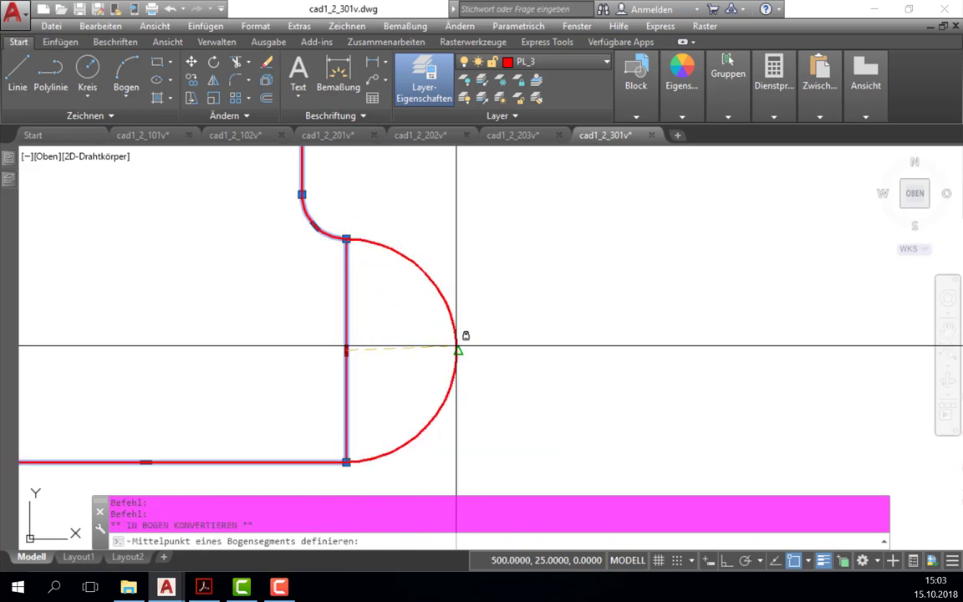
click(457, 346)
scroll(573, 365, down, 5)
scroll(564, 393, down, 1)
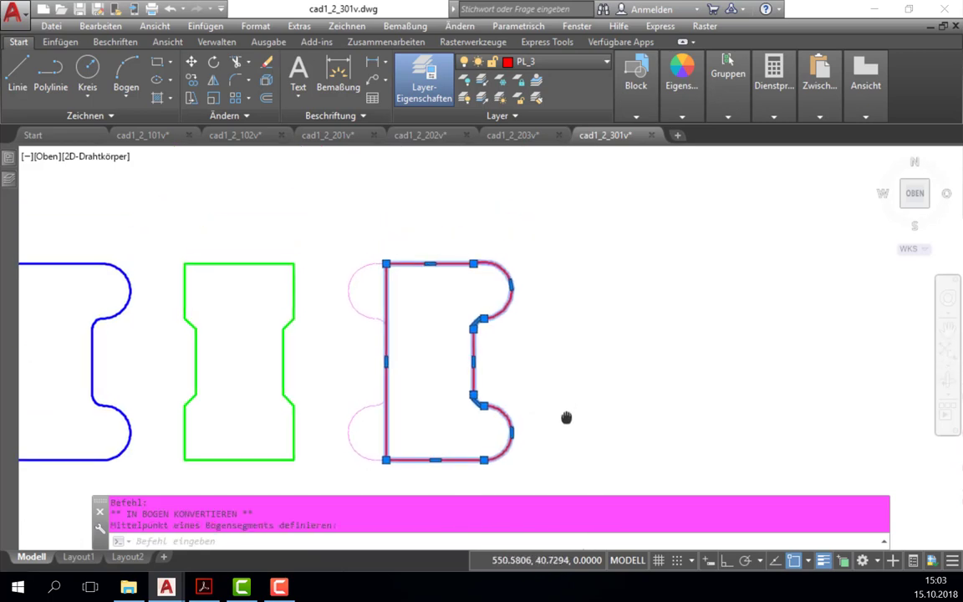